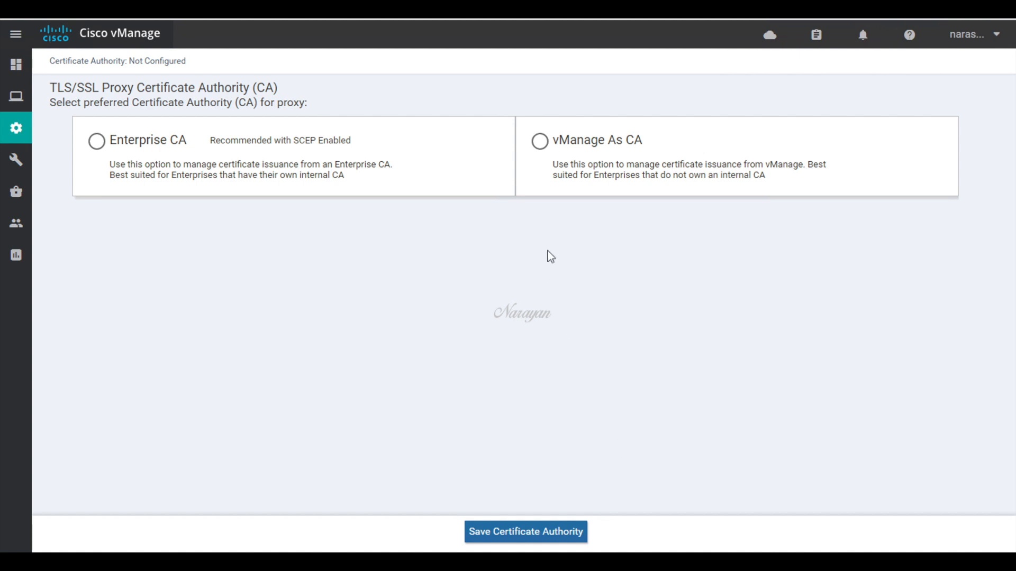
Step: Make vManage the proxy CA and enter common name SDWAN-CA, the organization, and unit narulab
click(541, 142)
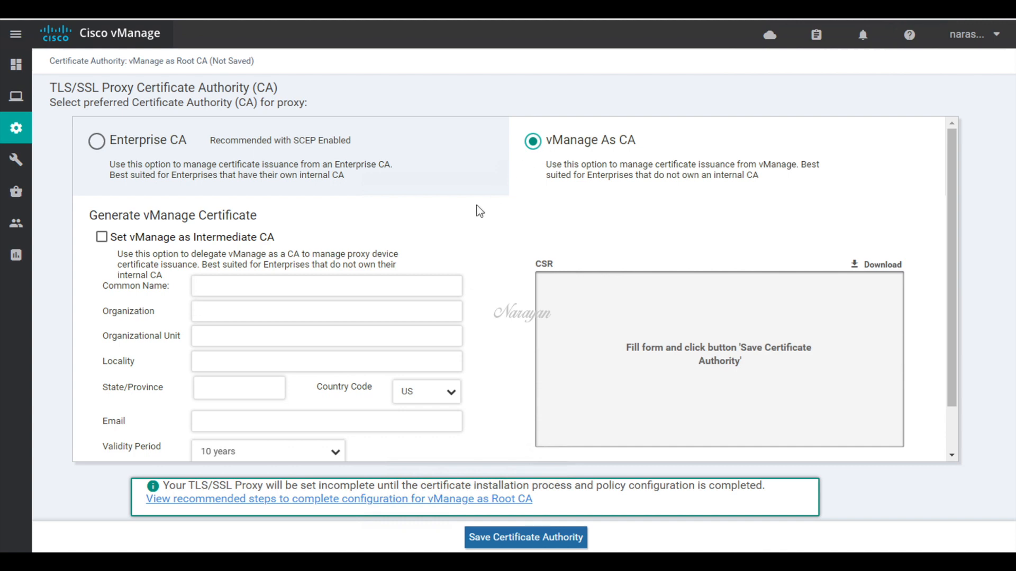
click(419, 284)
text(SD)
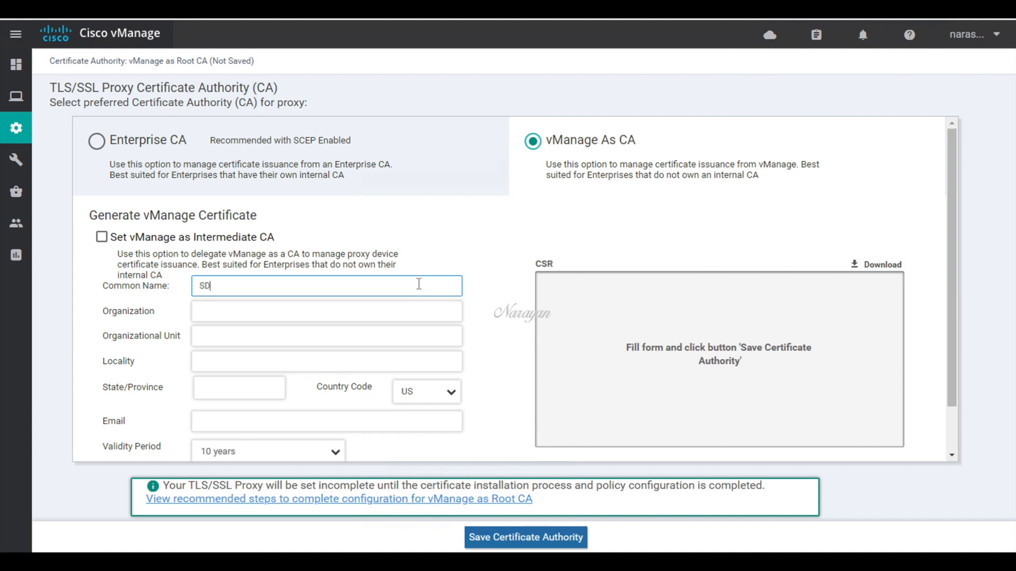
text(WAN-CA)
click(379, 308)
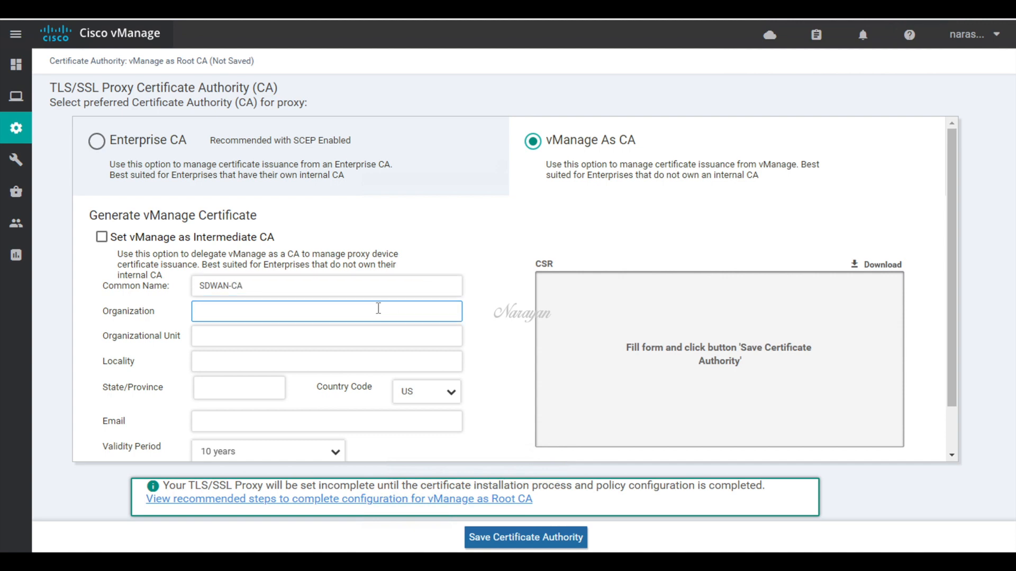
text(Narayan)
click(356, 341)
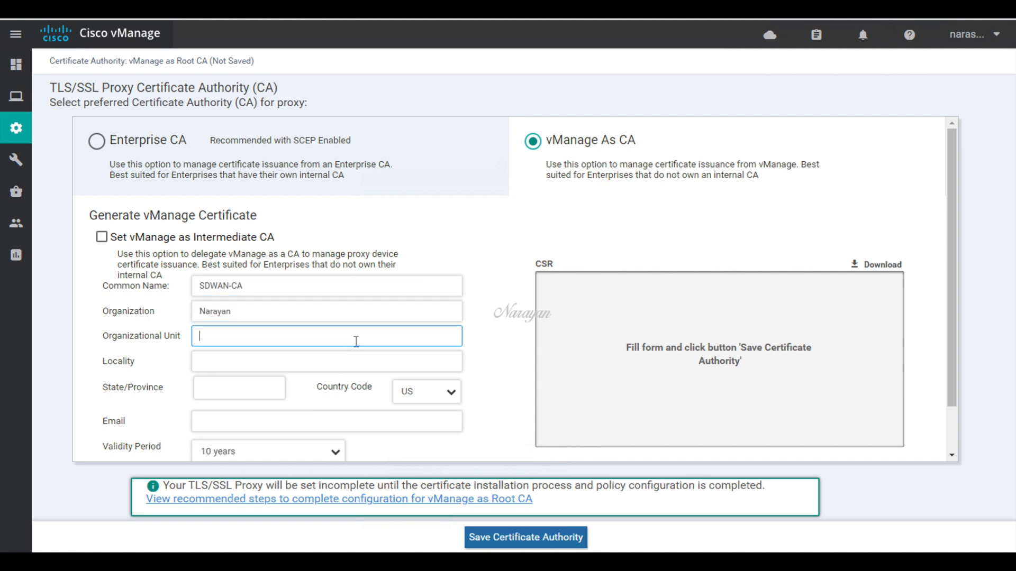
text(narulab)
Step: Enter locality BLR, state KA, country code IN and the contact e-mail address
click(347, 366)
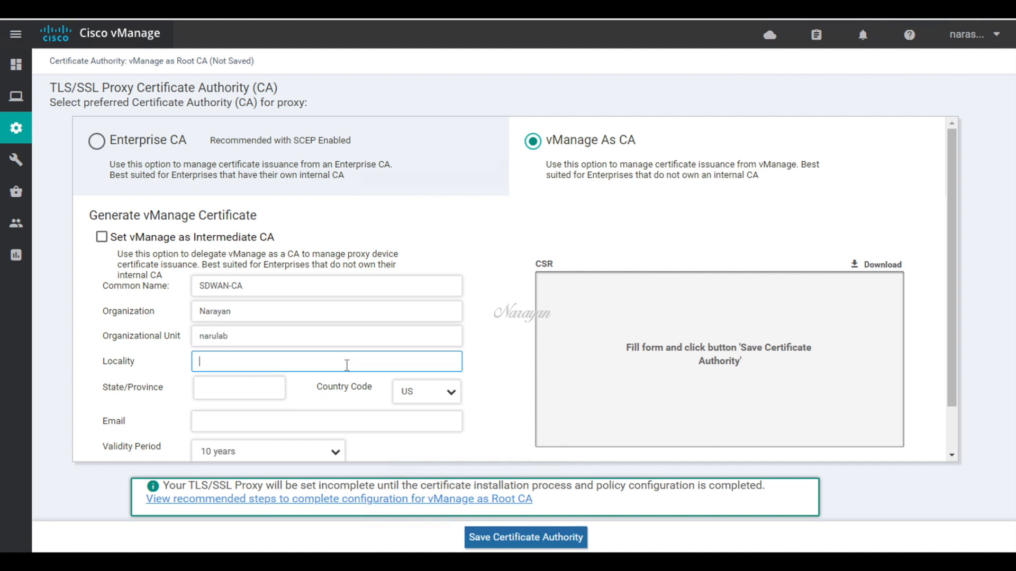
text(BLR)
key(Tab)
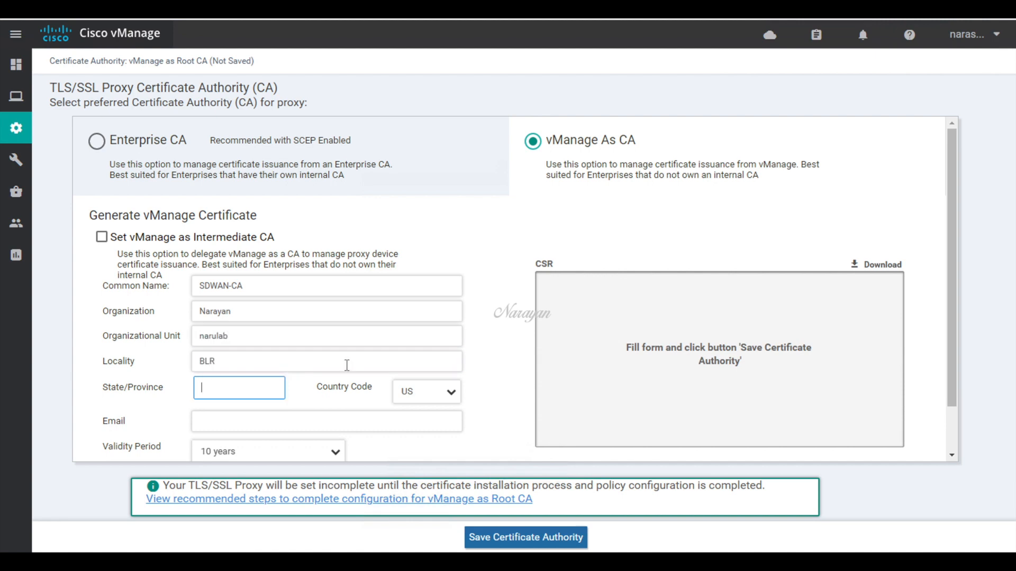
text(KA)
key(Tab)
click(437, 402)
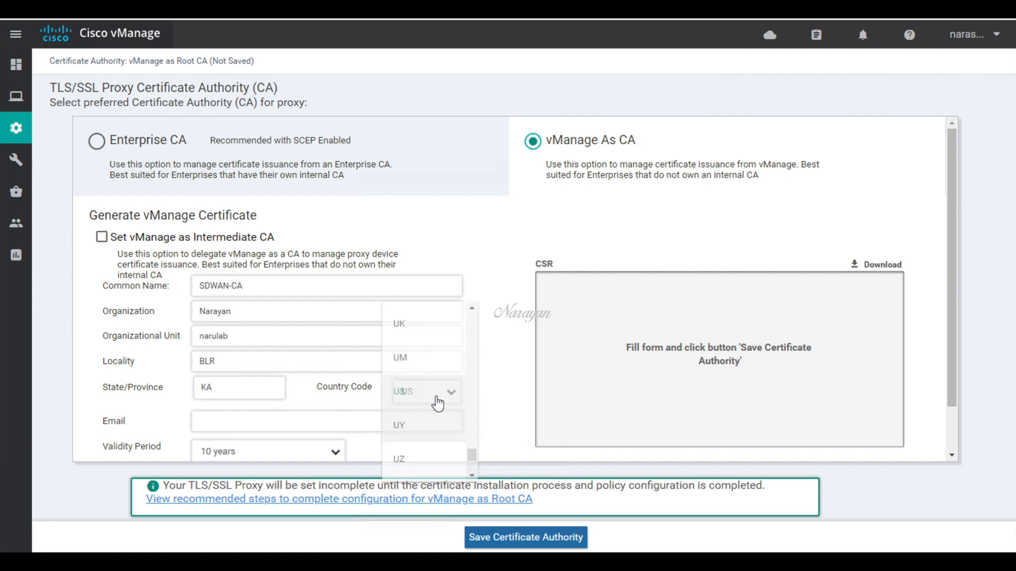
scroll(437, 402, up, 20)
click(413, 392)
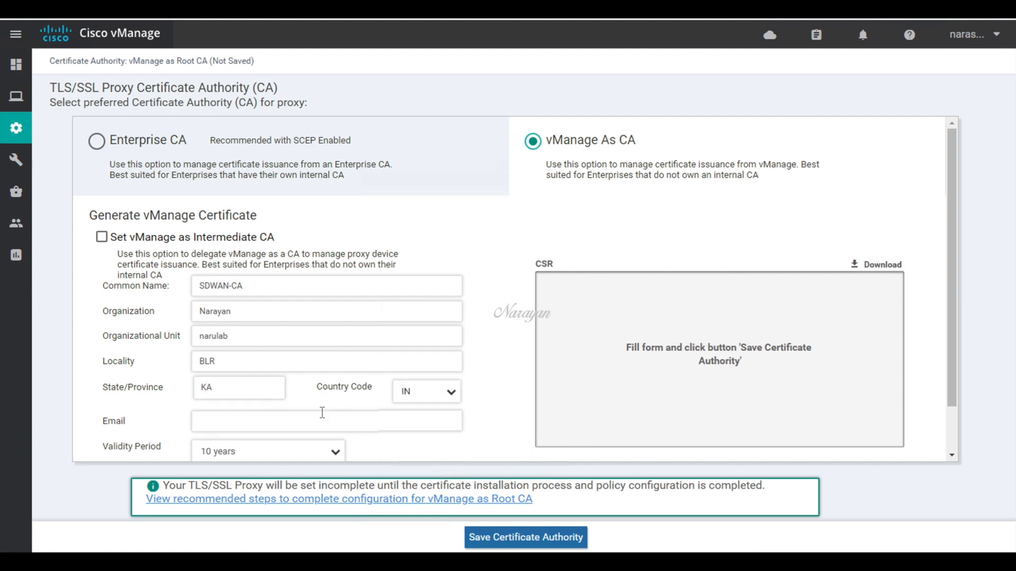
click(319, 420)
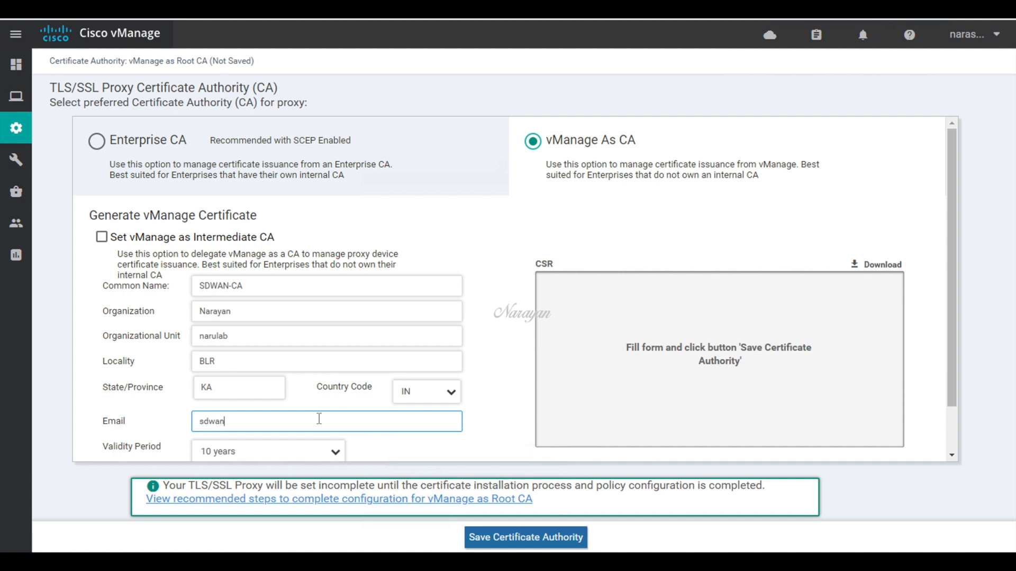
Step: Save vManage as root CA, download the SDWAN-CA_vManage certificate, and return to Main Dashboard
click(503, 538)
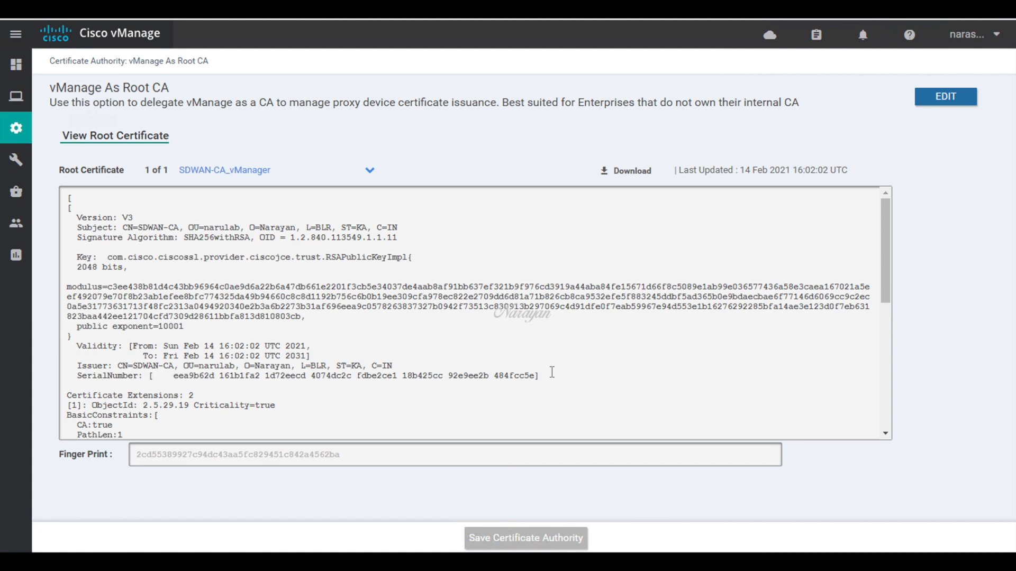
click(641, 173)
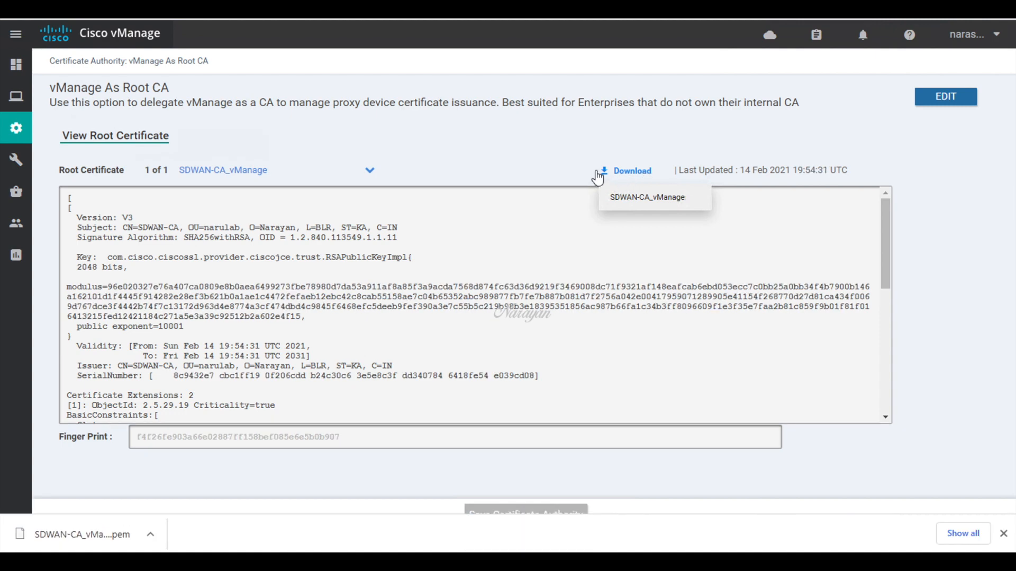
mouse_move(24, 74)
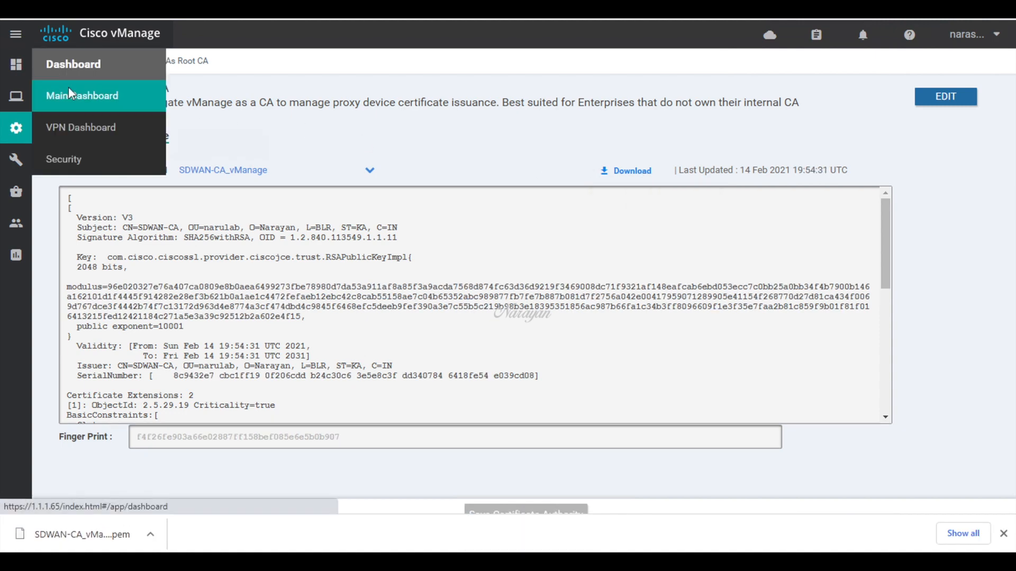
click(69, 94)
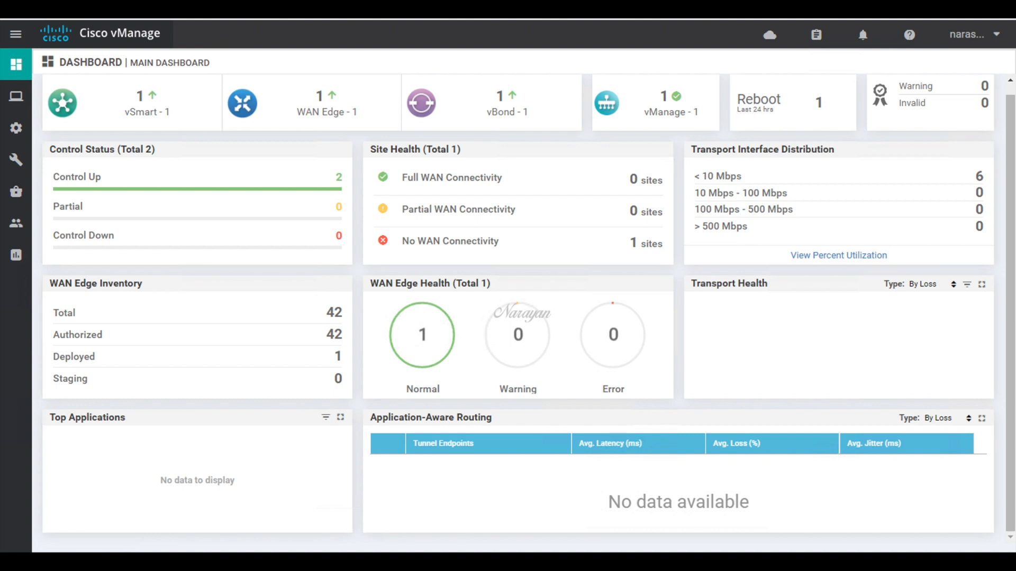
click(400, 561)
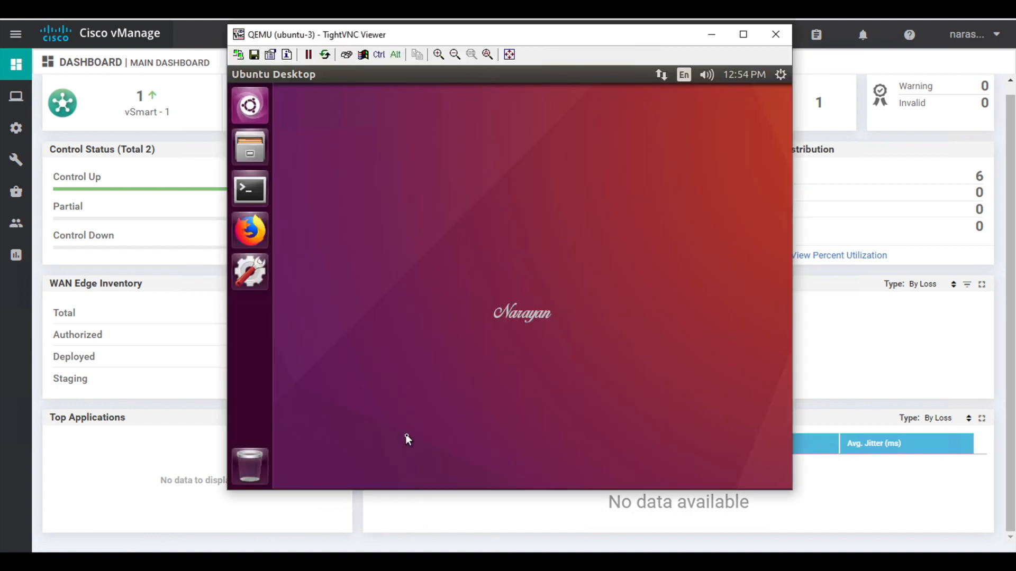
click(250, 231)
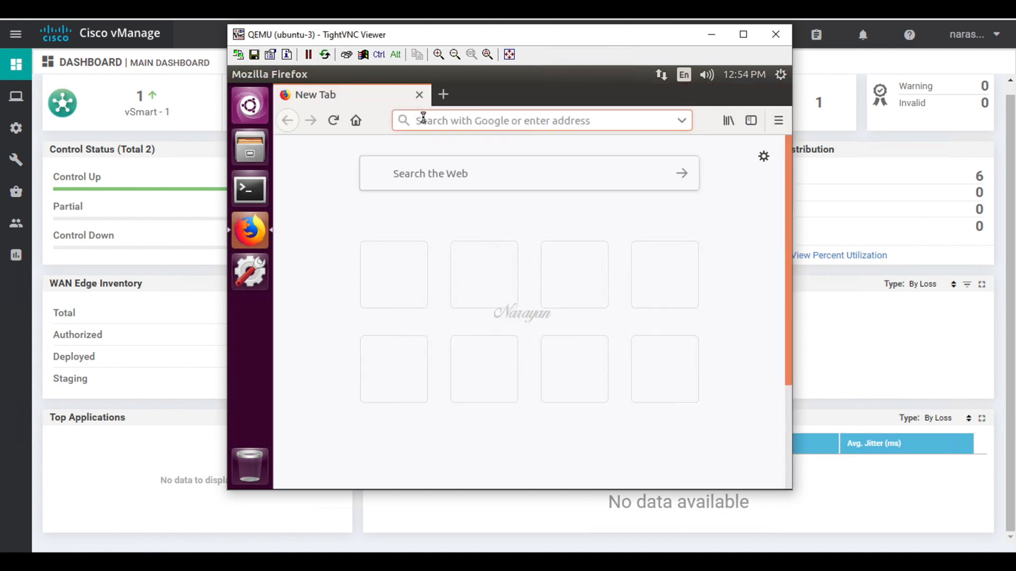
click(423, 118)
text(www.google.com)
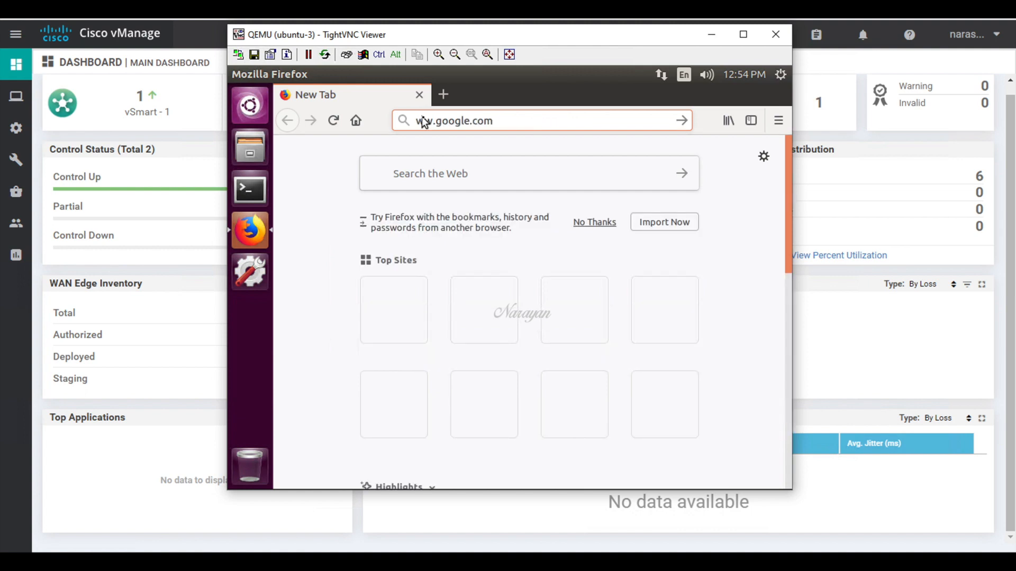
key(Return)
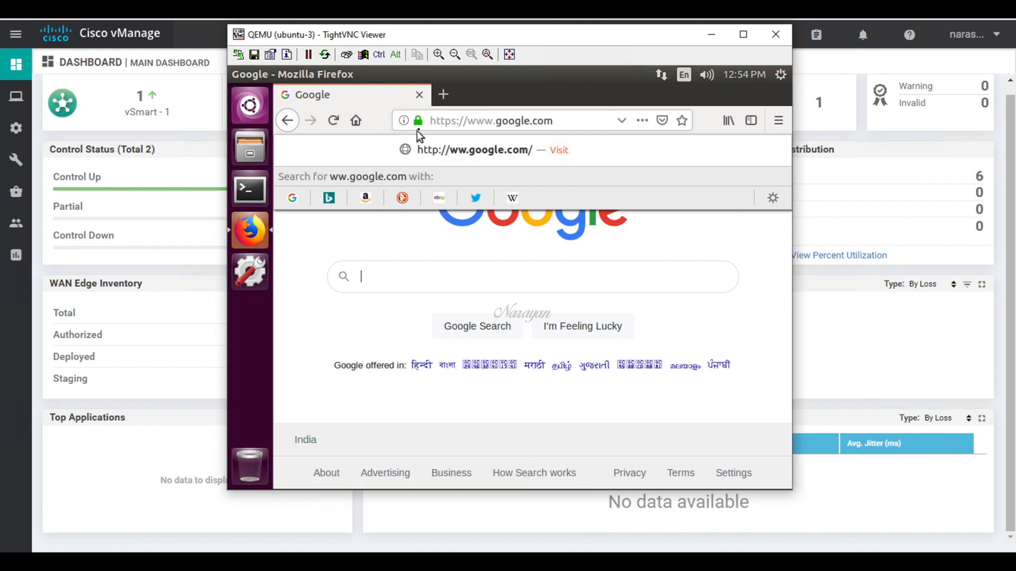
Step: Inspect Google's certificate, issued by GTS CA 1O1, then close the page information window
click(418, 122)
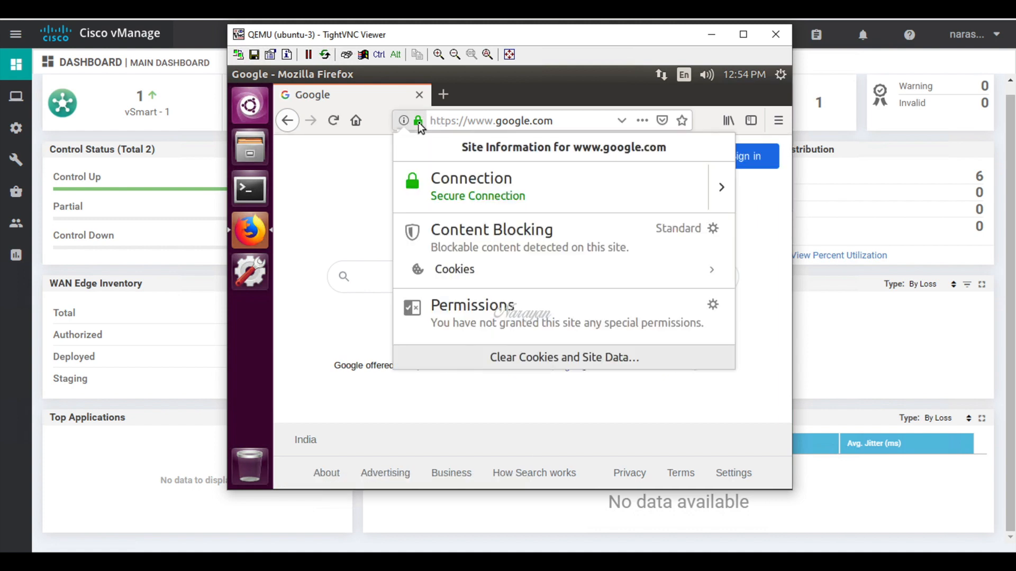
click(718, 186)
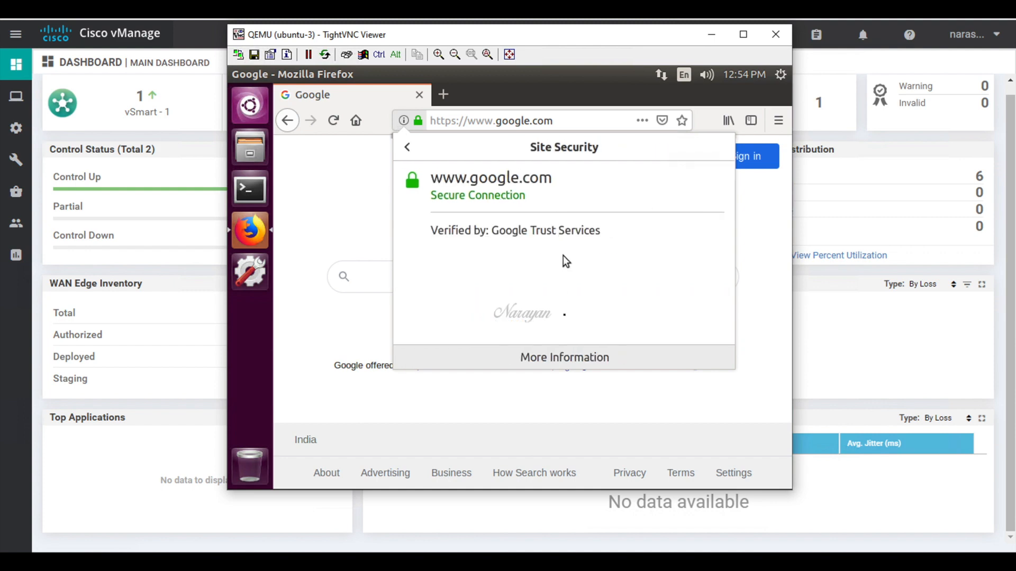
click(566, 355)
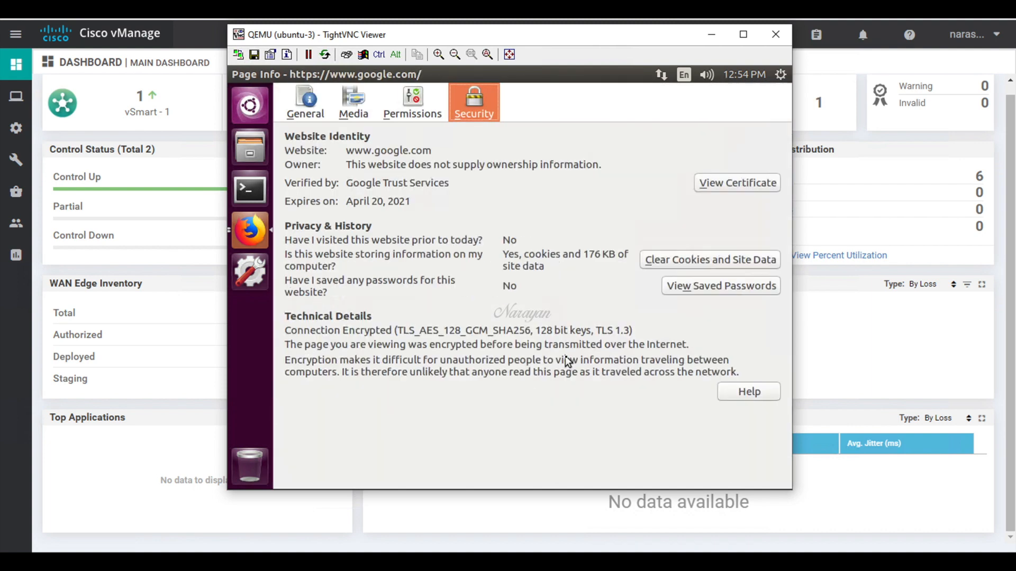
click(716, 184)
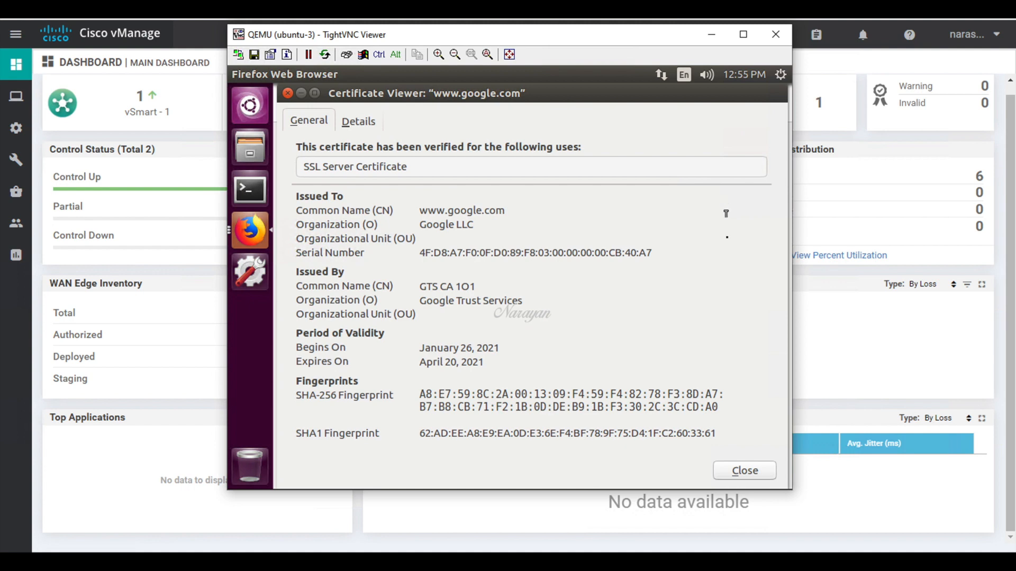
click(743, 471)
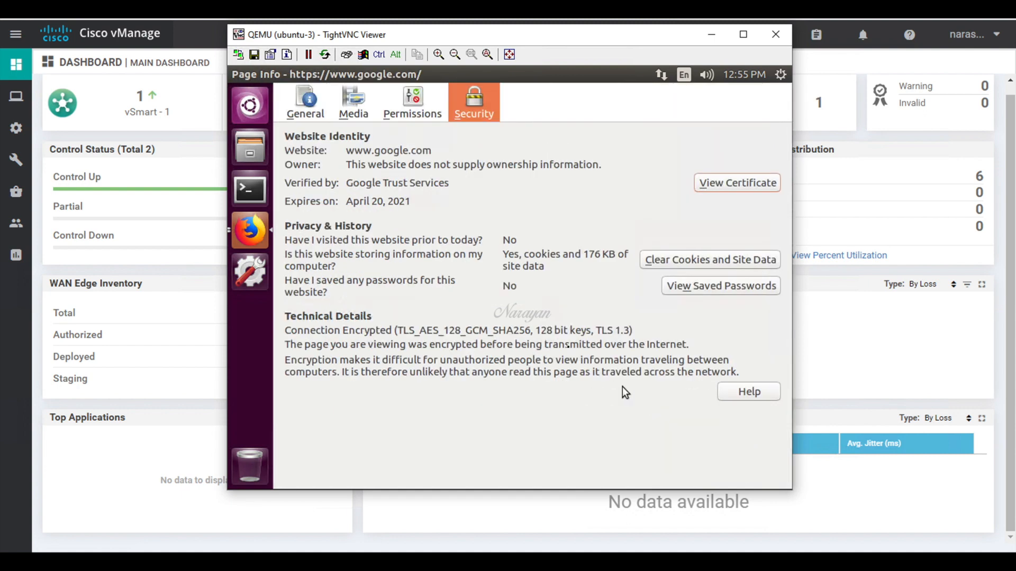
click(236, 73)
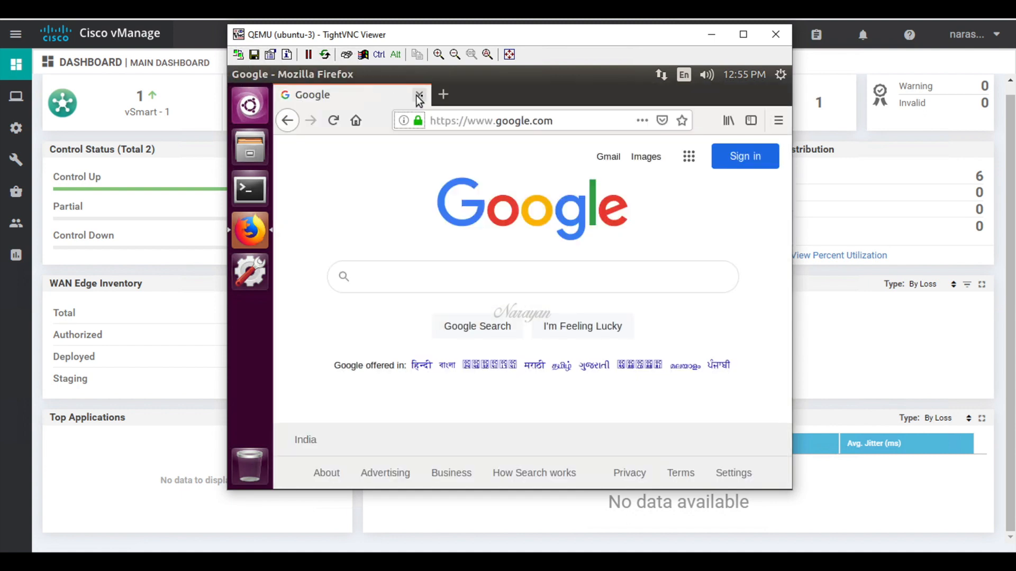
Step: Load hdfcbank in a new Firefox tab
click(443, 95)
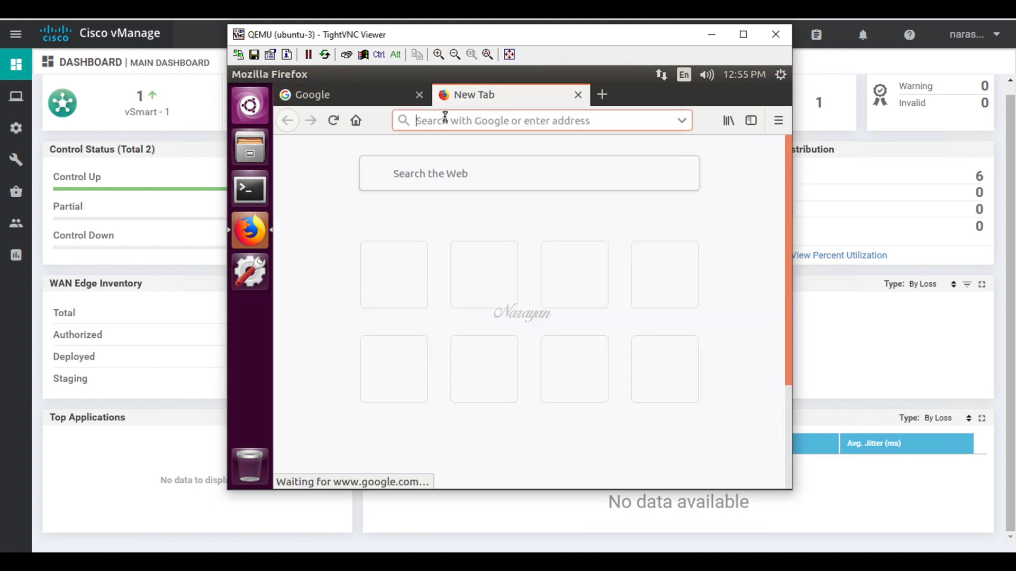
text(hdfcbank.com/)
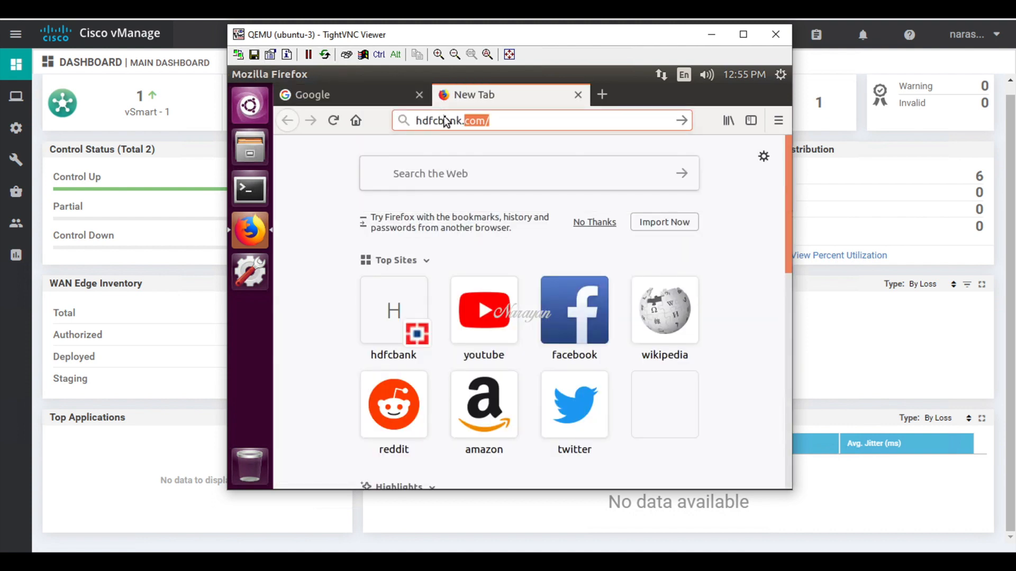
key(Return)
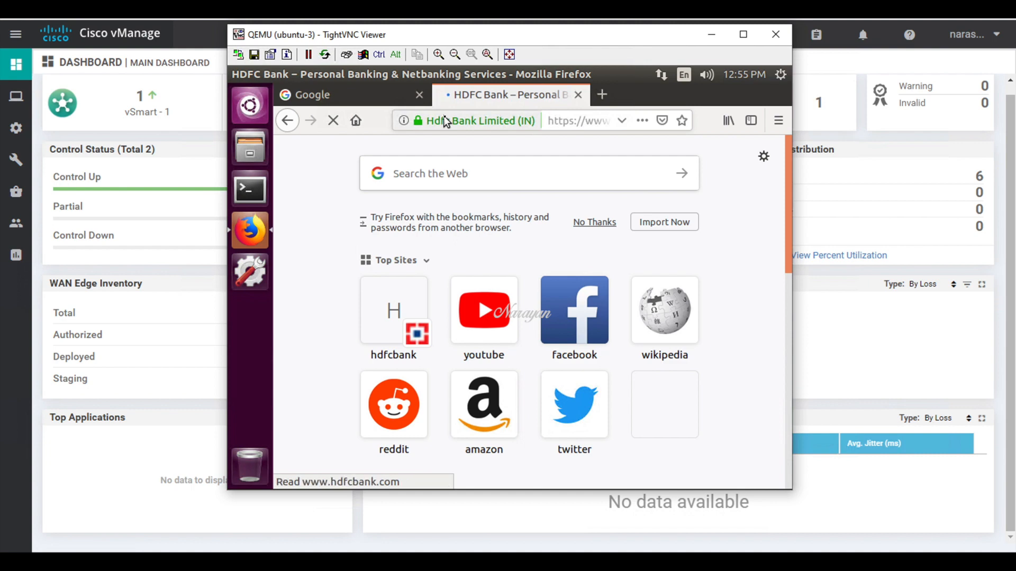
Step: Inspect HDFC Bank's certificate, issued by DigiCert SHA2 Extended Validation Server CA
click(418, 123)
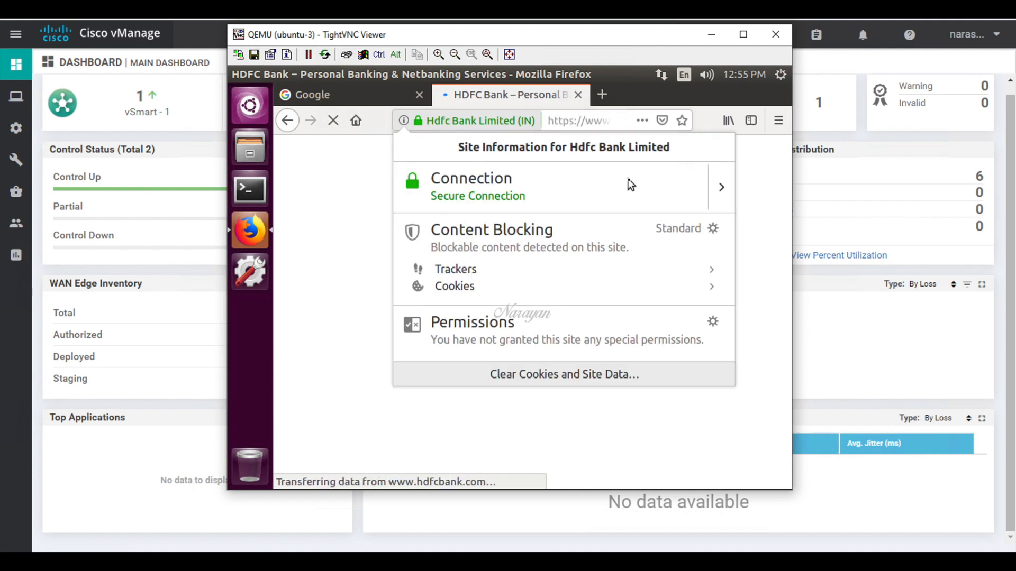
click(723, 188)
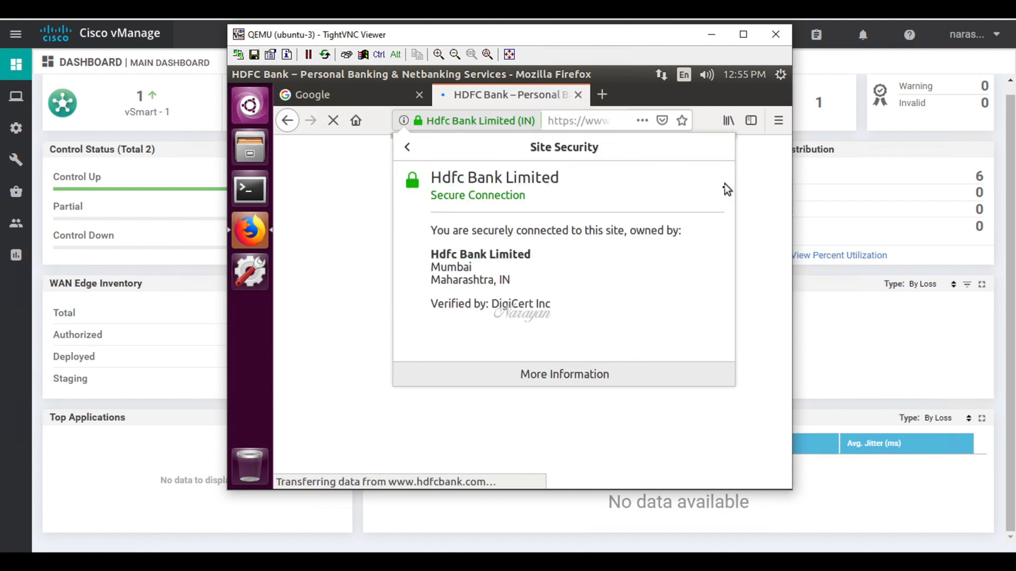
click(575, 379)
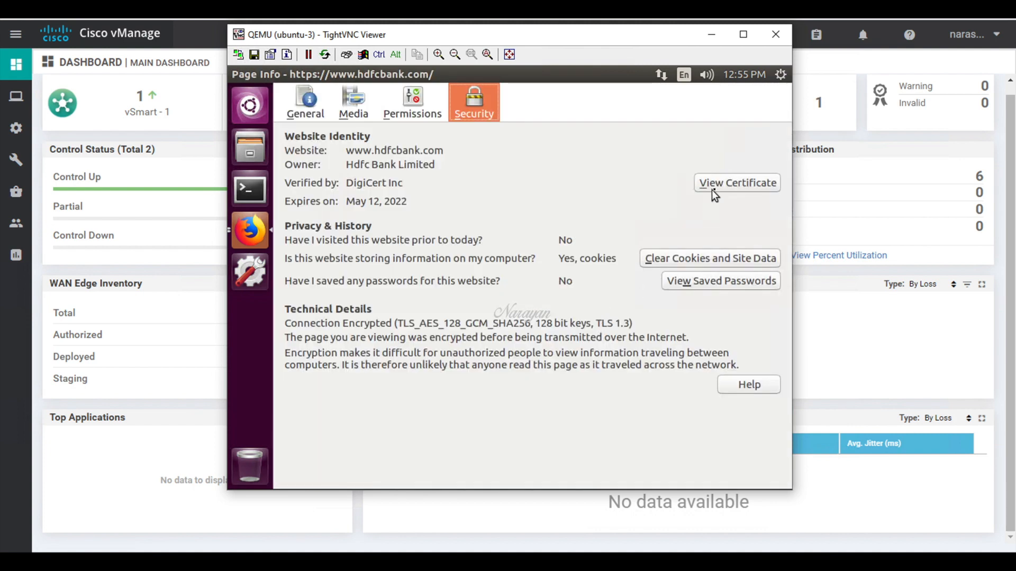
click(715, 183)
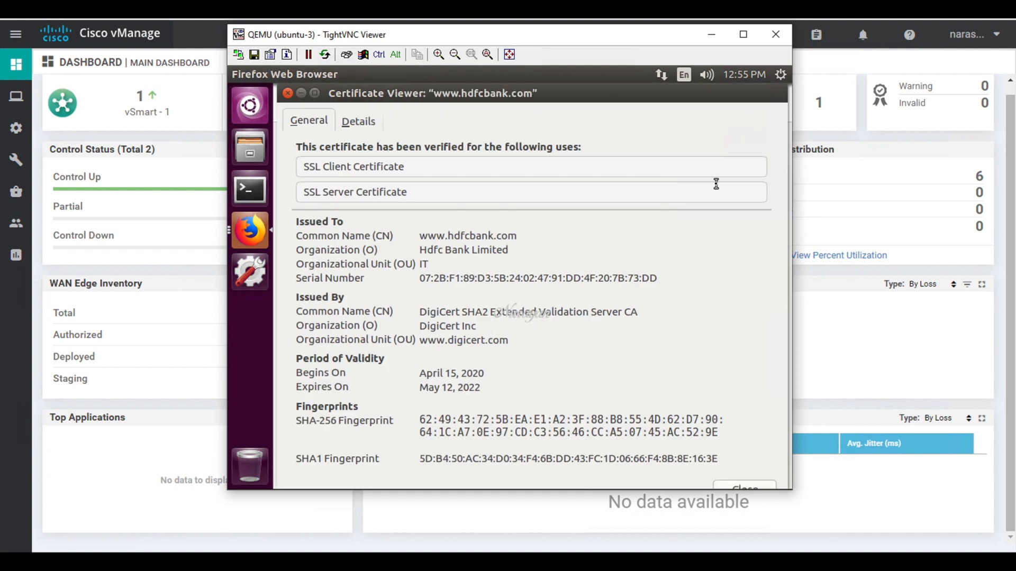
click(749, 486)
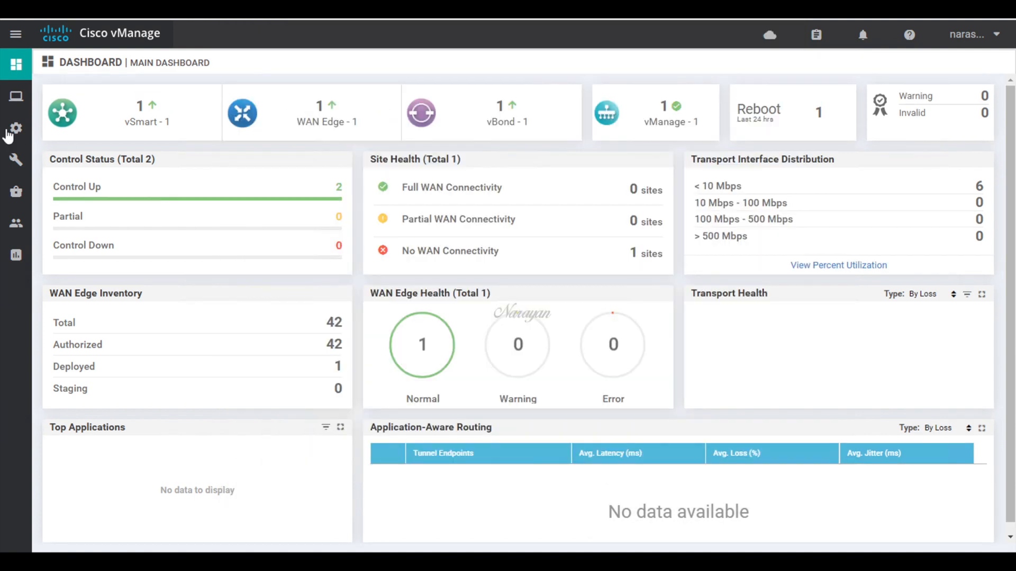
Step: Add a Custom security policy from Configuration > Security and proceed into the wizard
mouse_move(15, 128)
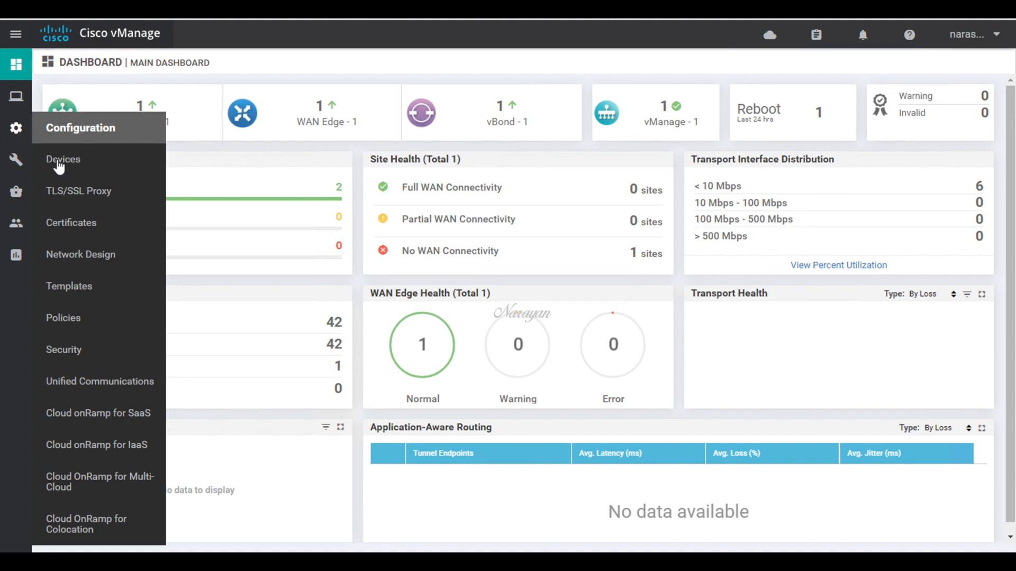
click(74, 351)
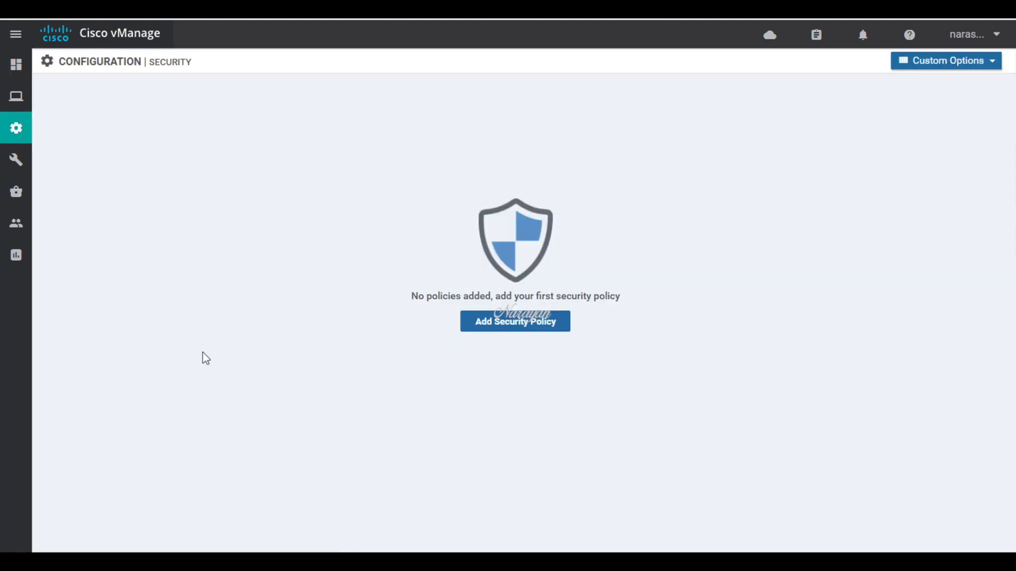
click(512, 324)
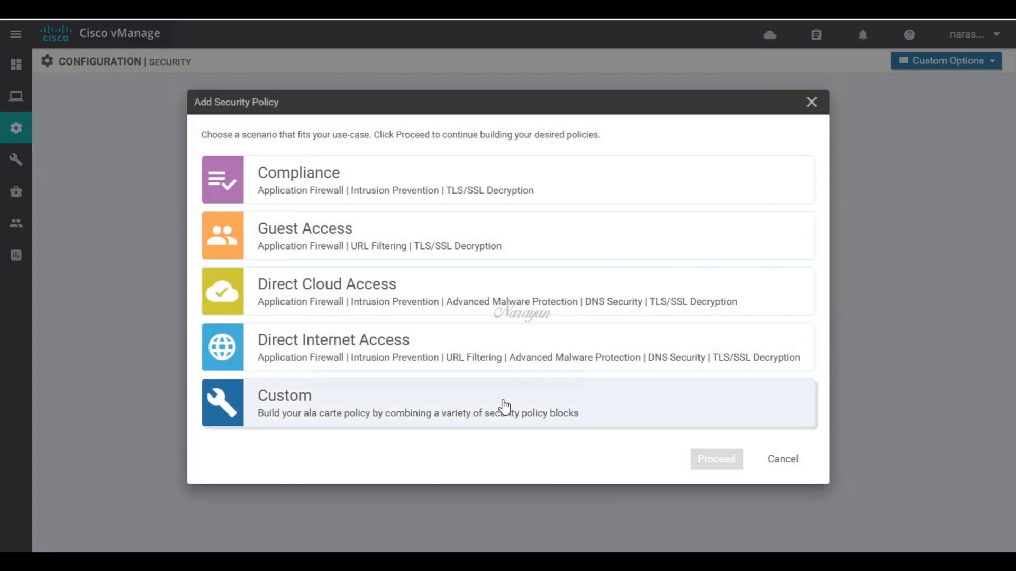
click(502, 407)
click(709, 459)
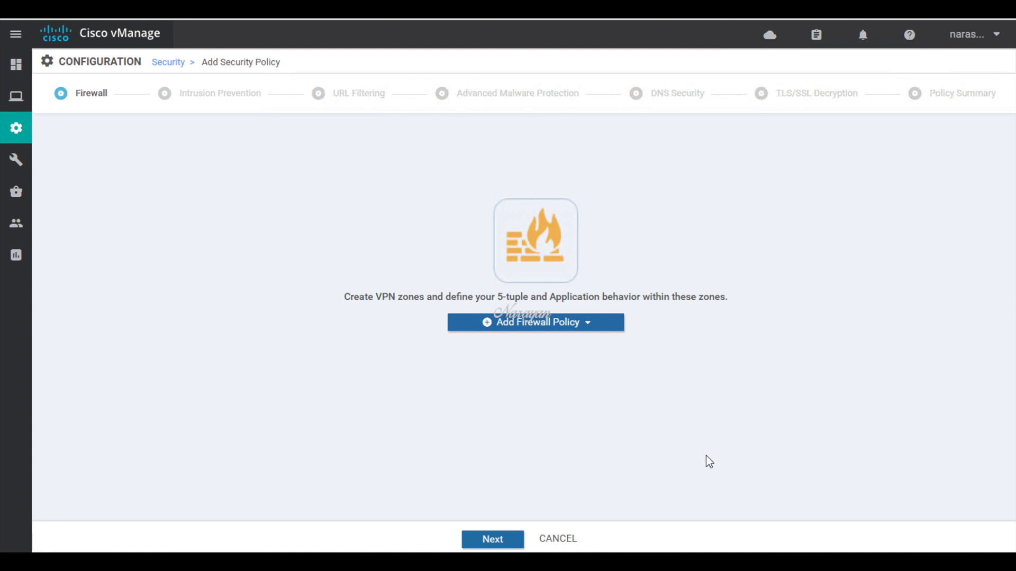
Step: Create a new intrusion prevention policy named naru-ips
click(497, 543)
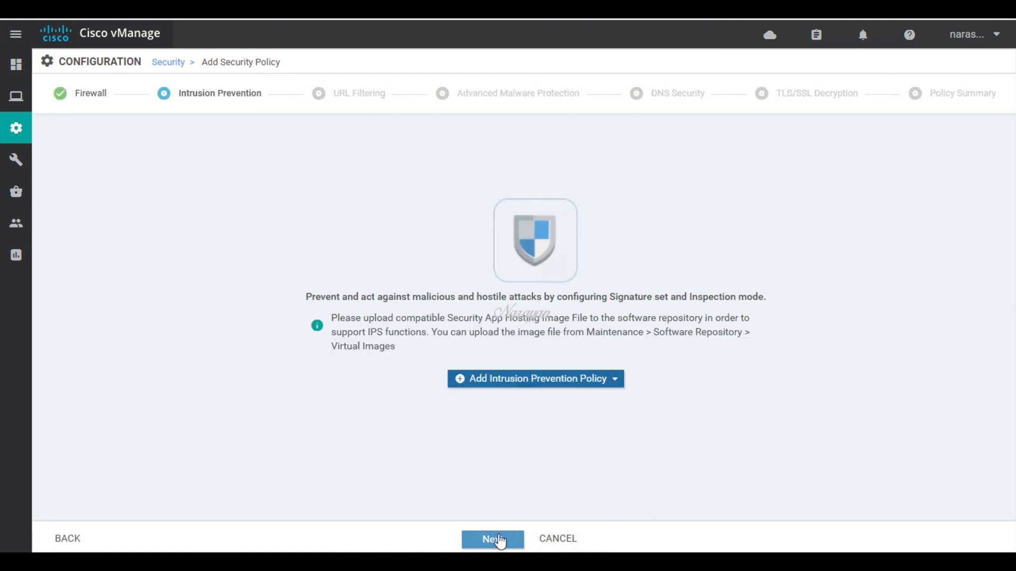
click(611, 383)
click(501, 404)
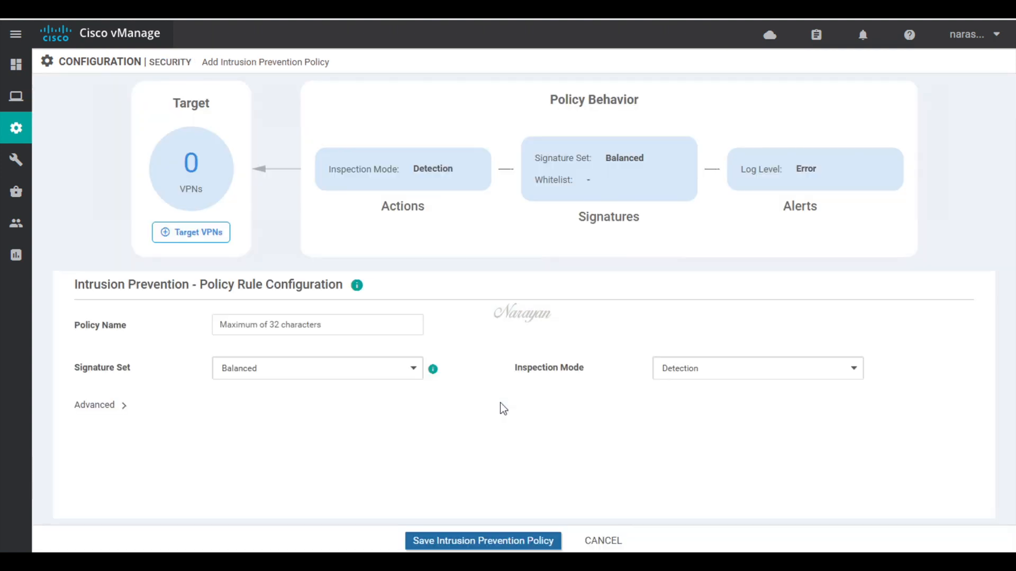
click(355, 328)
text(naru-)
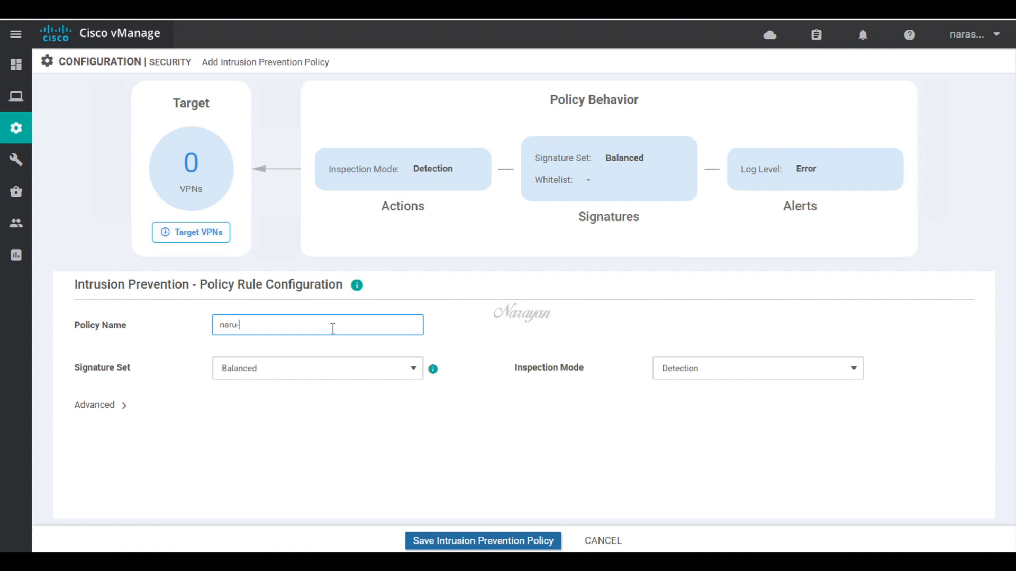
text(ips)
Step: Use Security signatures and Protection inspection mode, target VPN 1, and save the policy
click(341, 369)
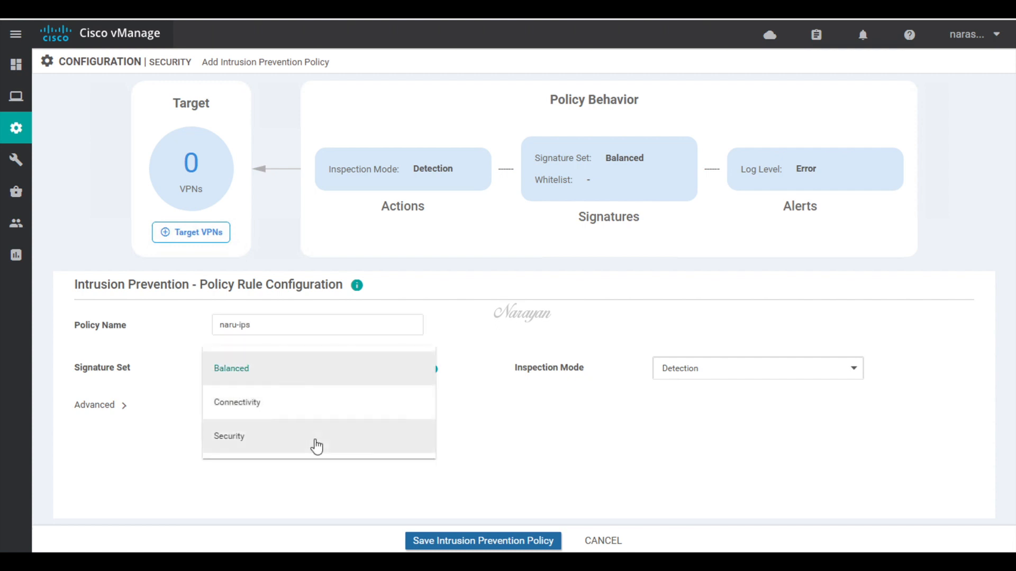
click(316, 446)
click(678, 373)
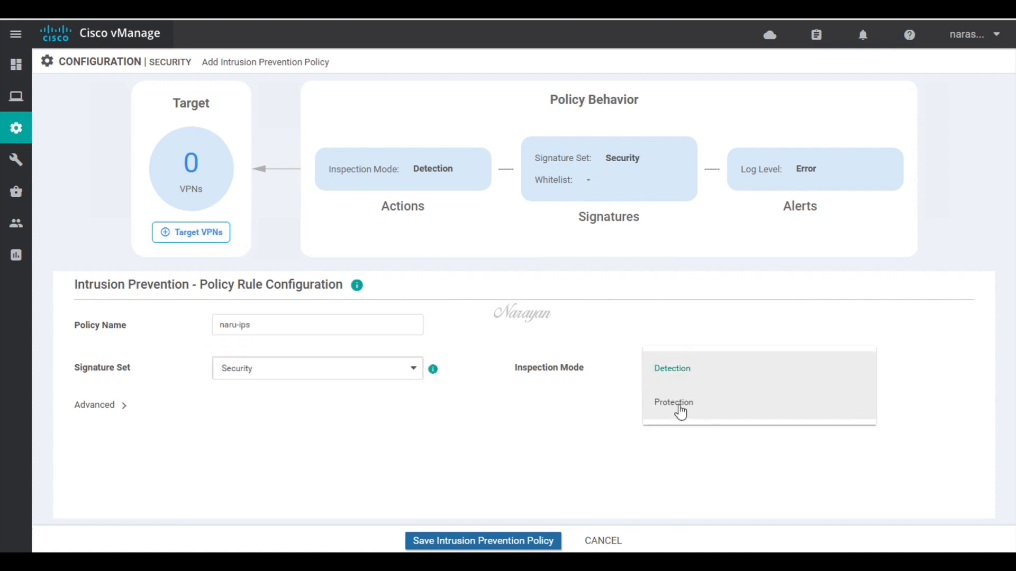
click(674, 403)
click(197, 236)
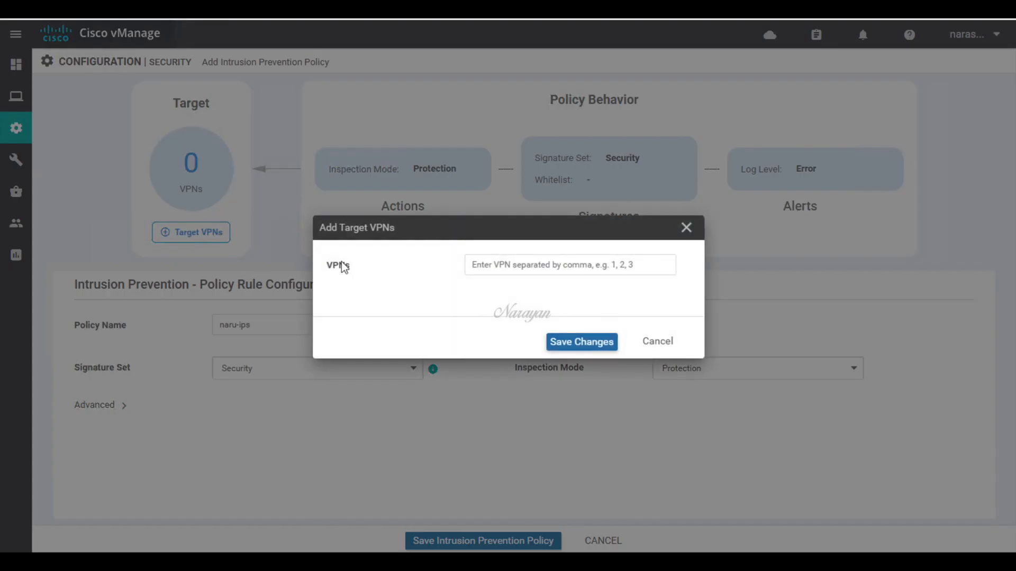
click(477, 266)
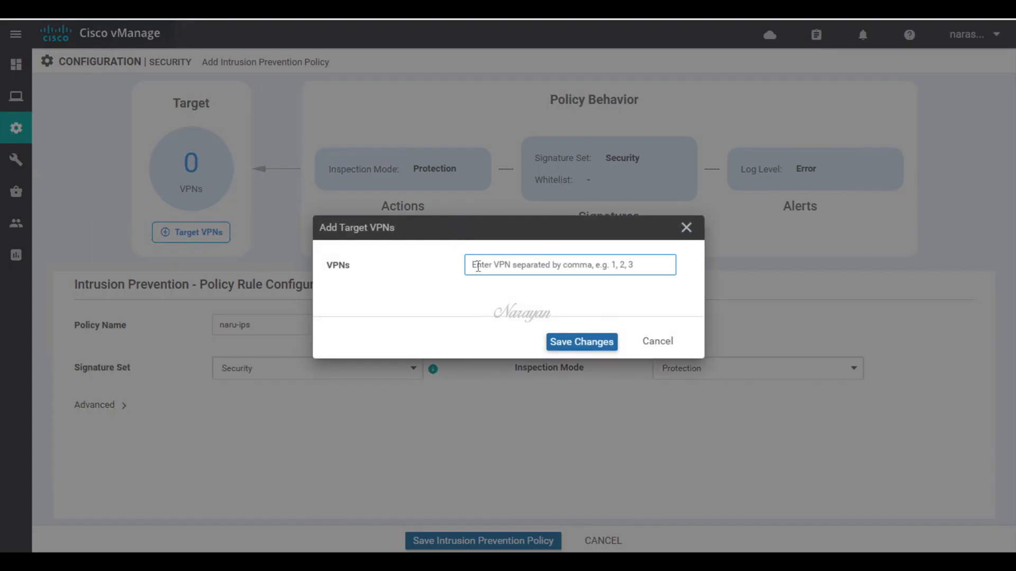
text(1)
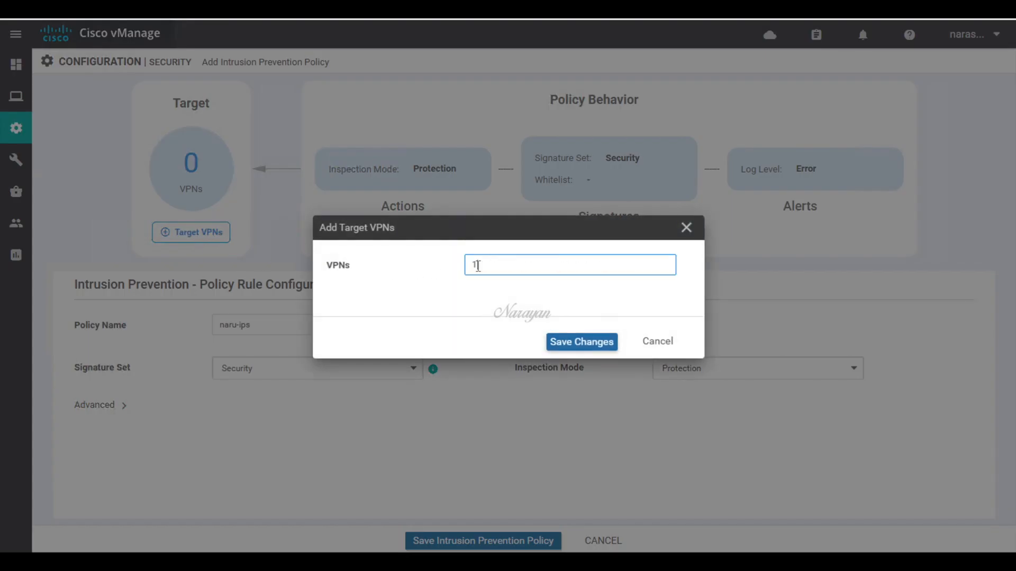
click(582, 340)
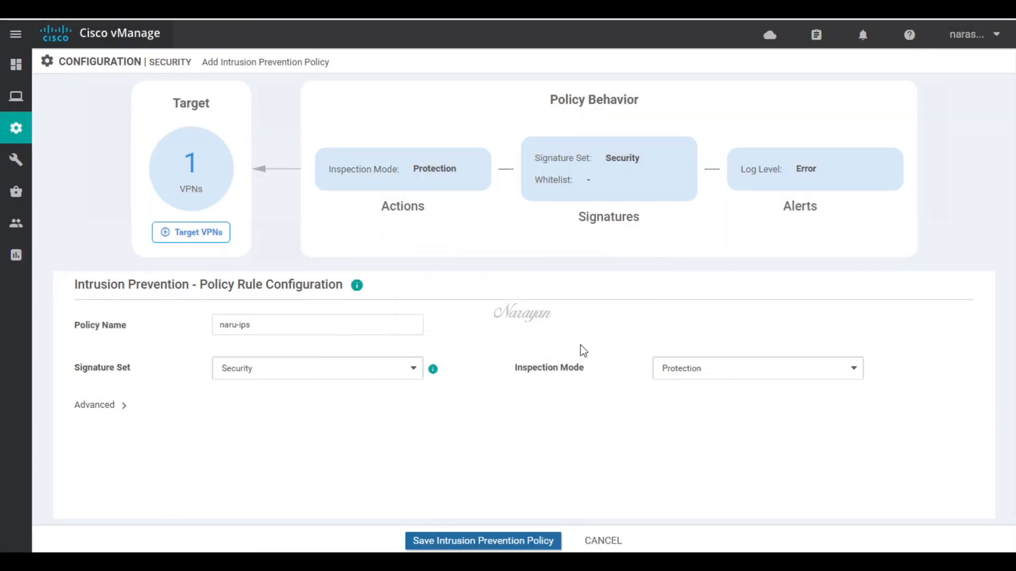
click(514, 540)
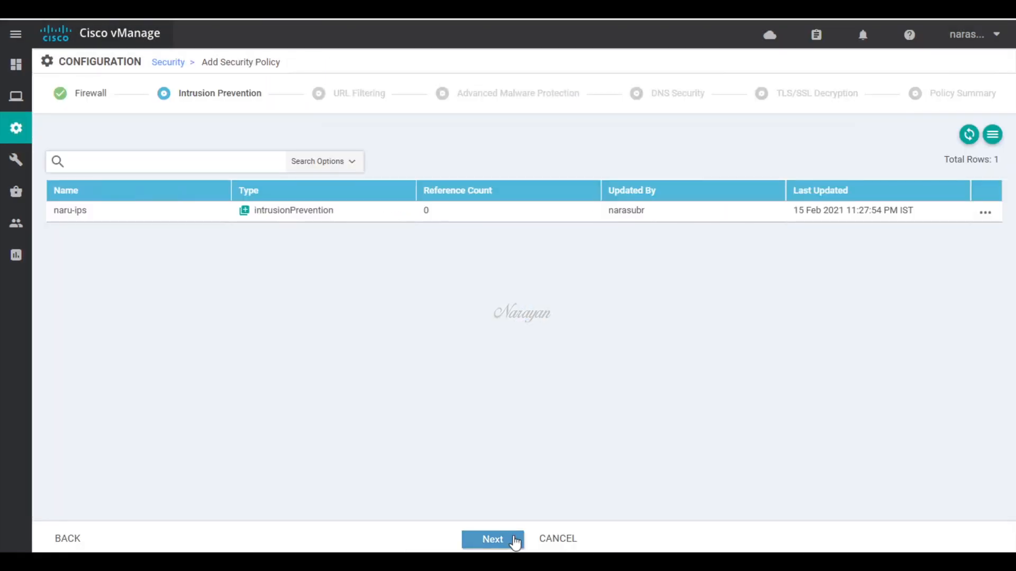
Step: Create URL filtering policy naru-urlf blocking the adult-and-pornography category
click(493, 541)
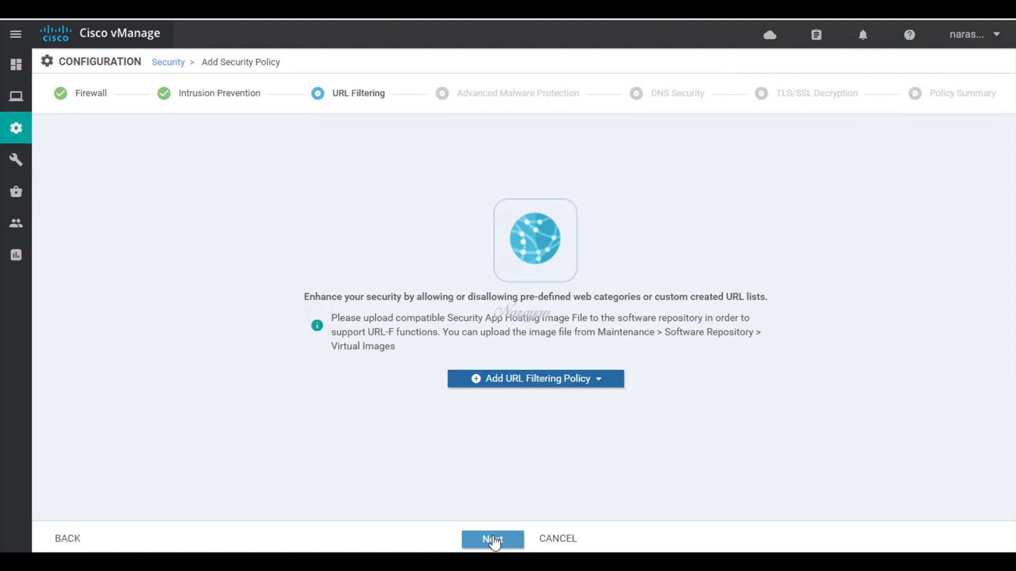
click(598, 385)
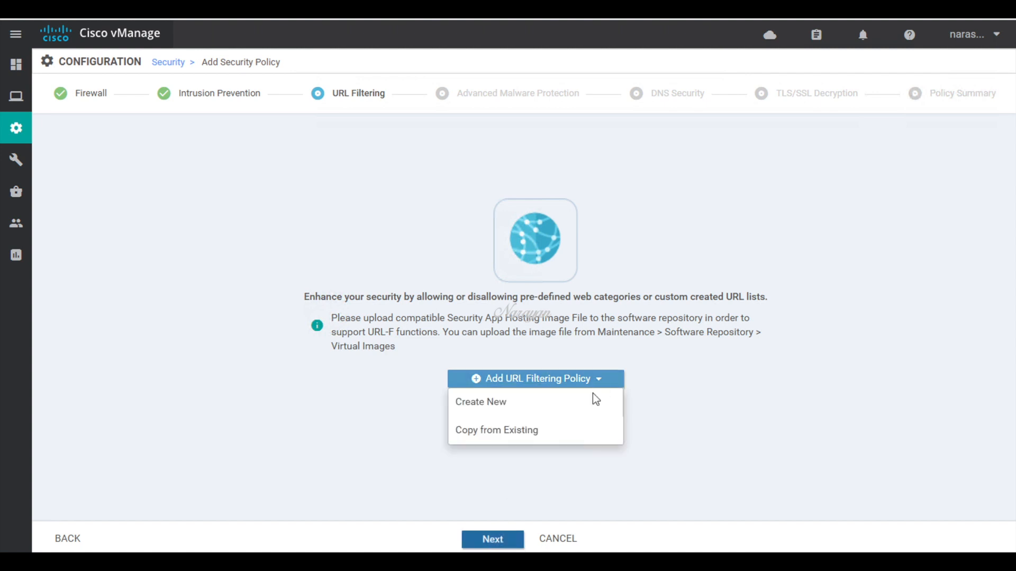
click(591, 402)
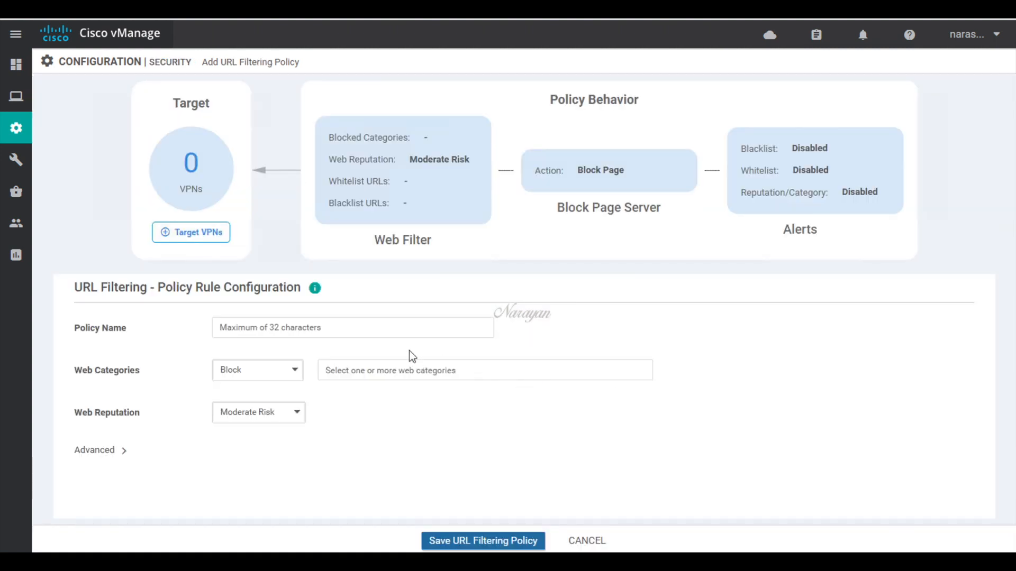
click(403, 328)
text(naru)
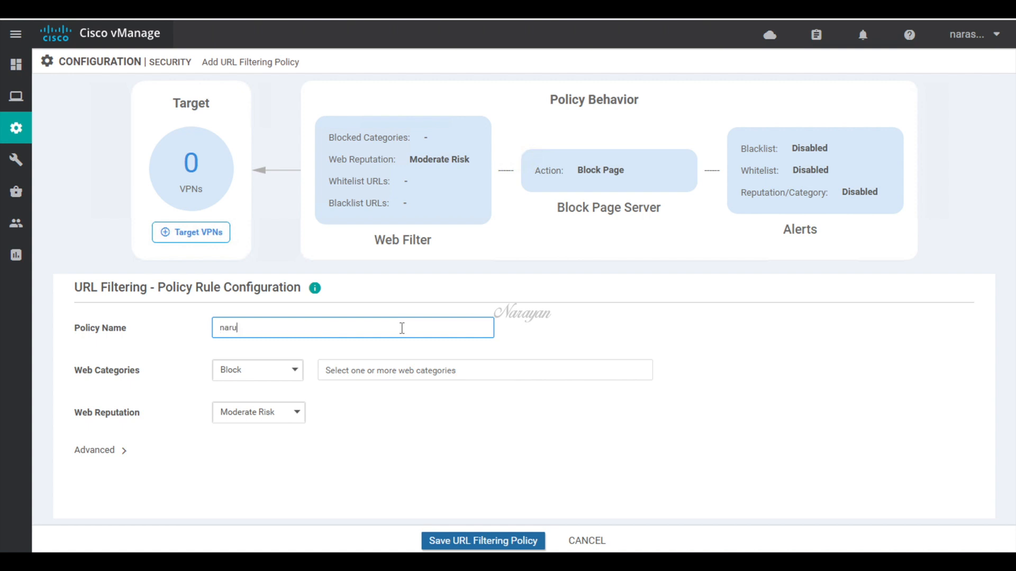
text(-urlf)
click(334, 373)
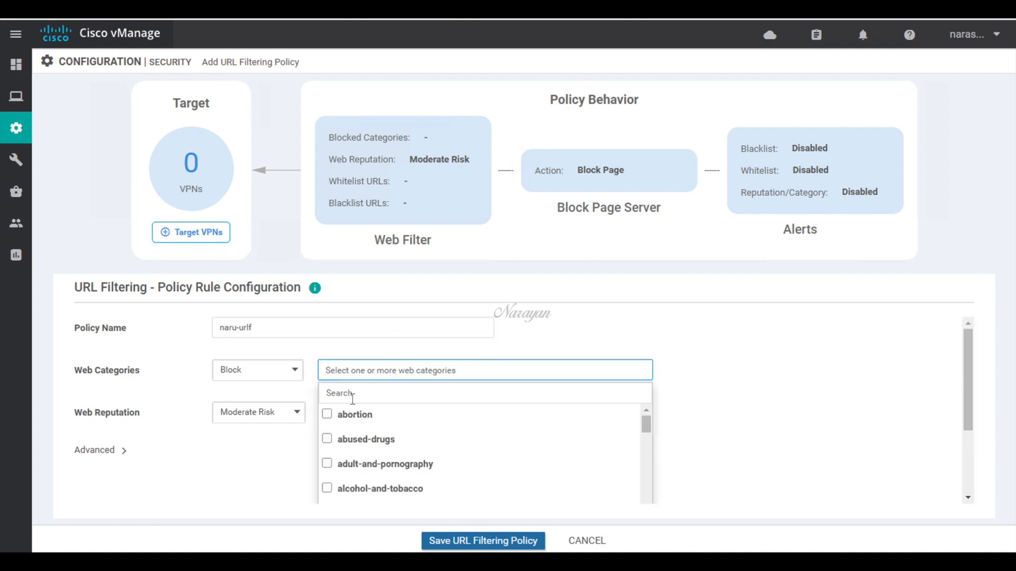
click(326, 464)
click(308, 403)
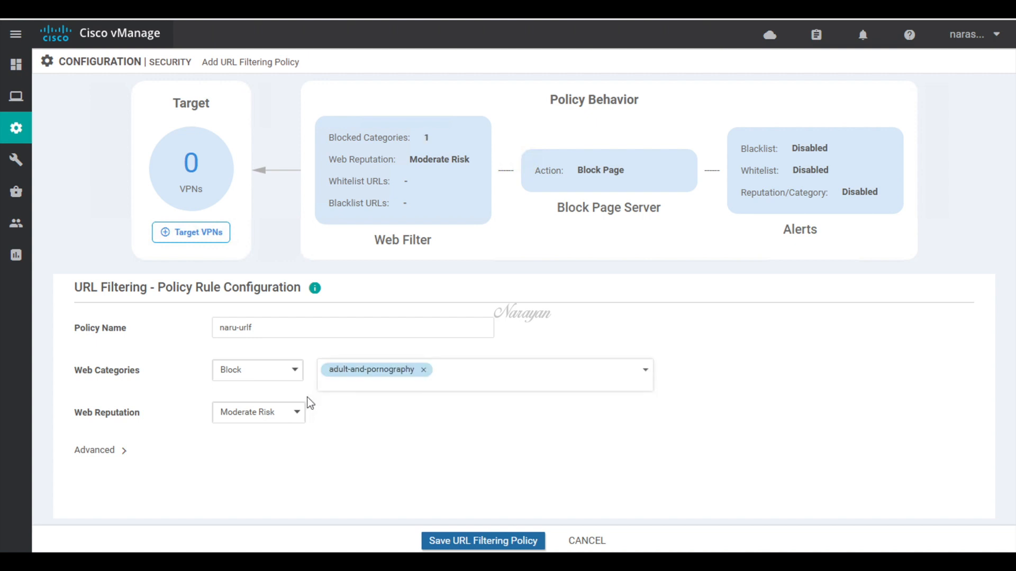
Step: Target the URL filtering policy at VPN 1 and save it
click(214, 236)
click(487, 259)
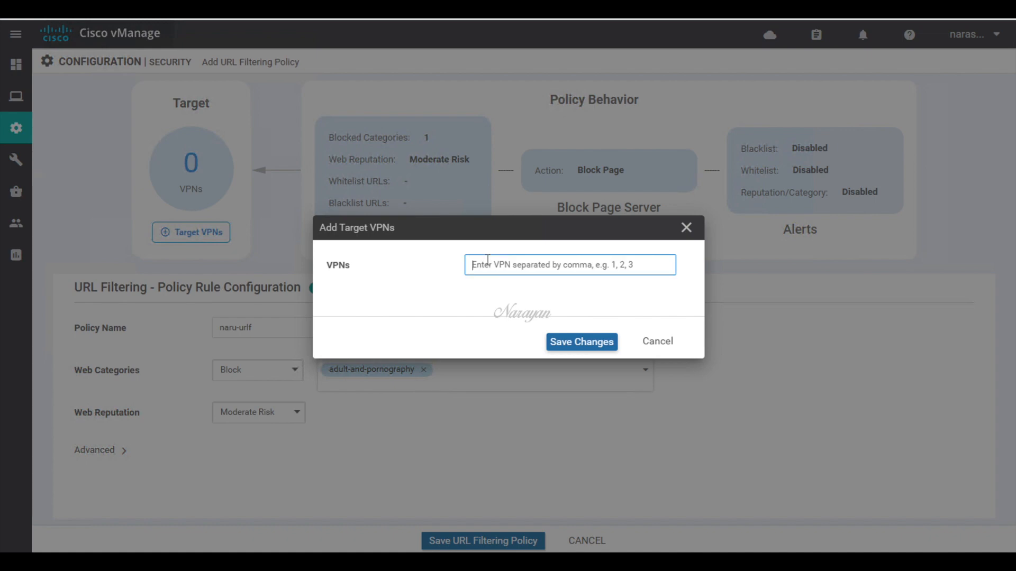
text(1)
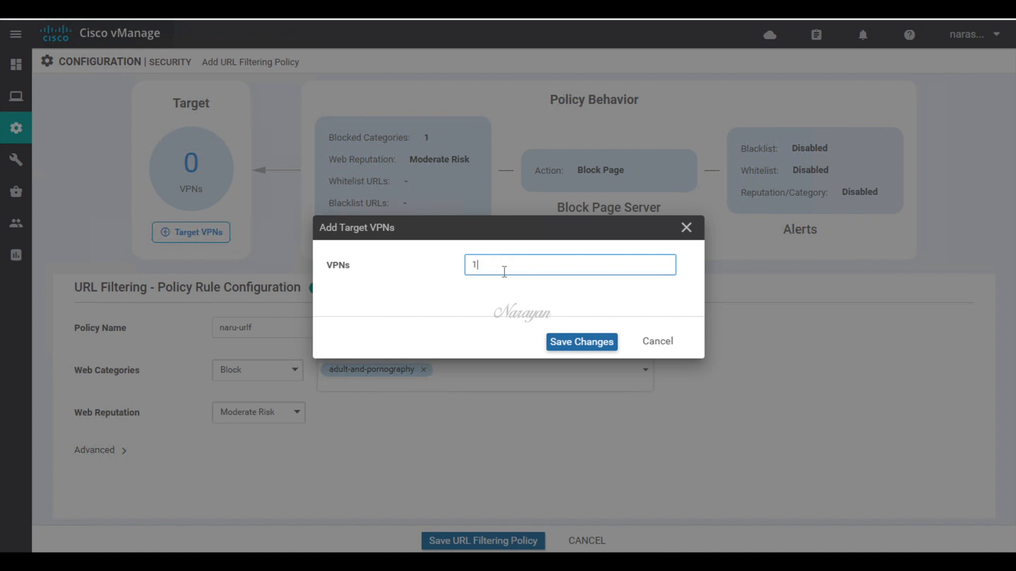
click(585, 342)
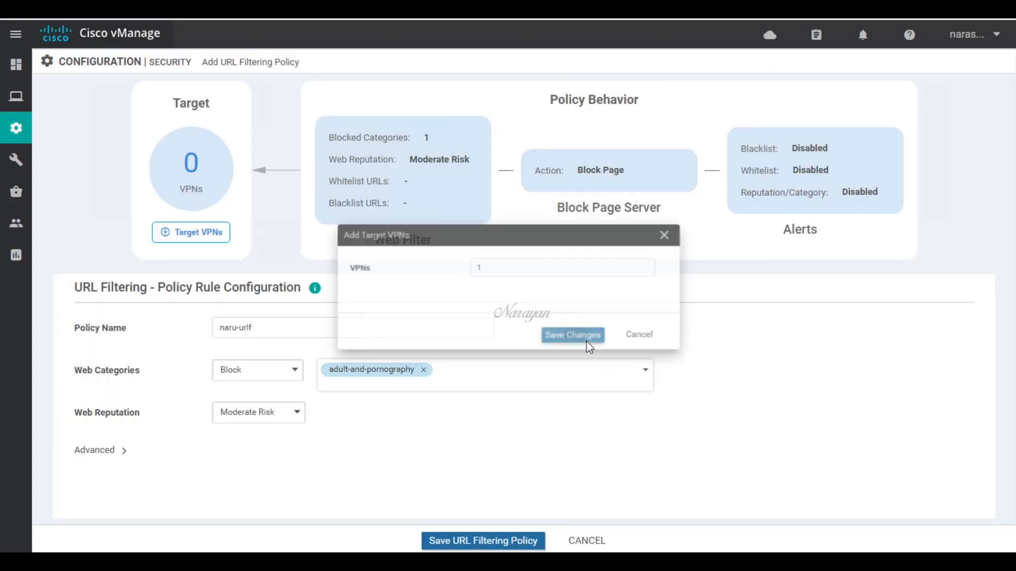
click(507, 540)
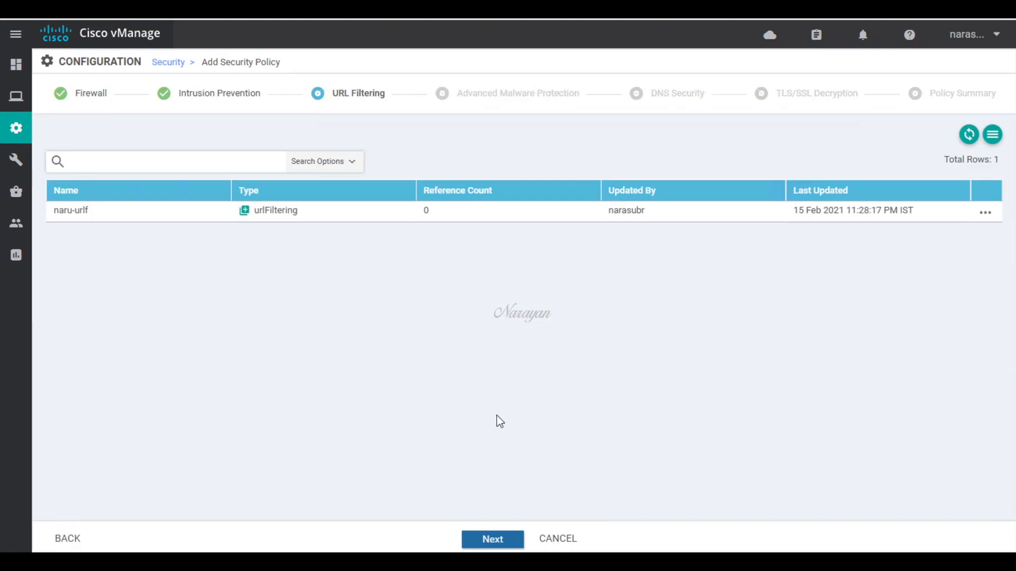
Step: Skip Advanced Malware Protection and DNS Security, then create a new TLS/SSL decryption policy
click(500, 537)
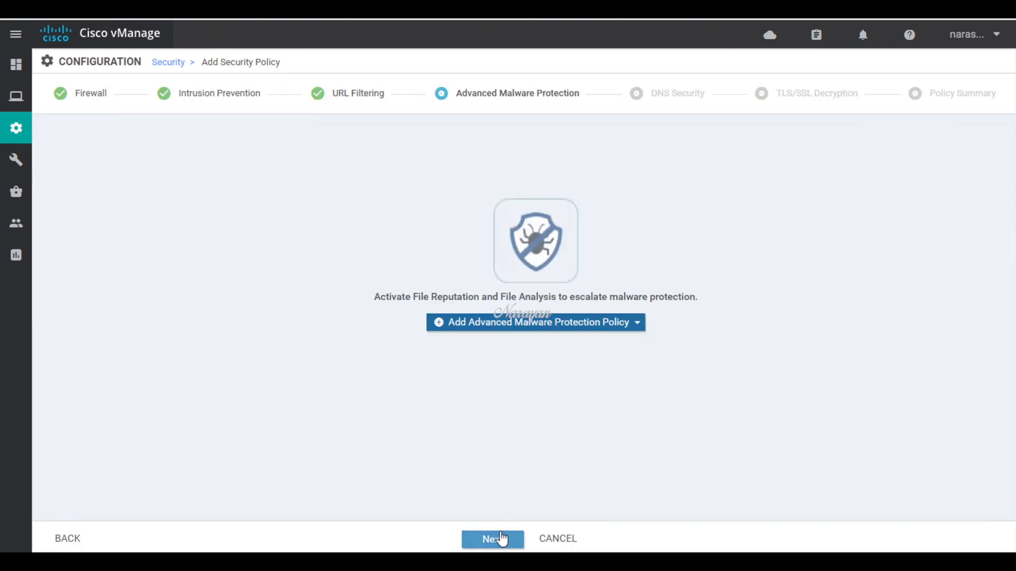
click(498, 542)
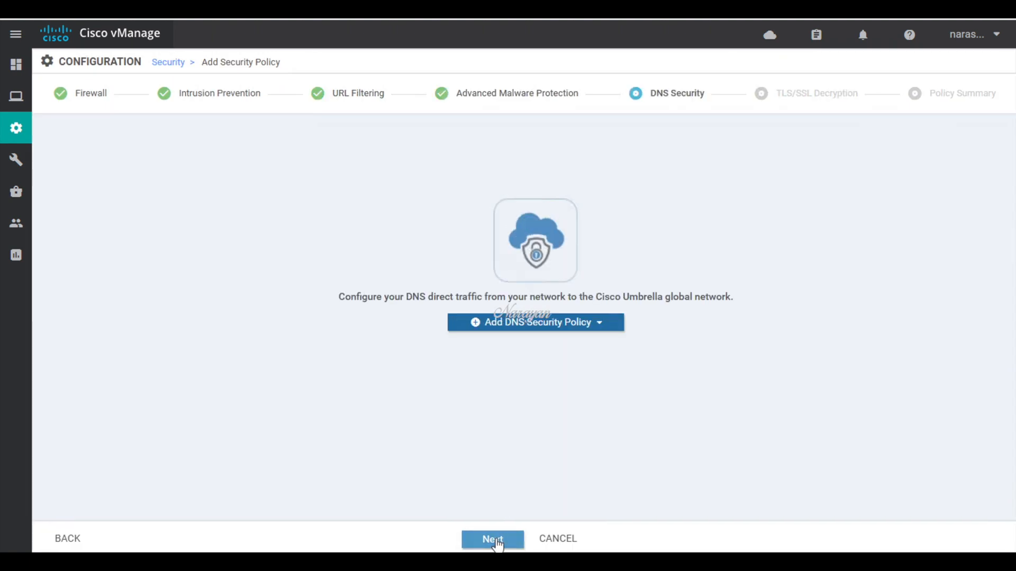
click(498, 541)
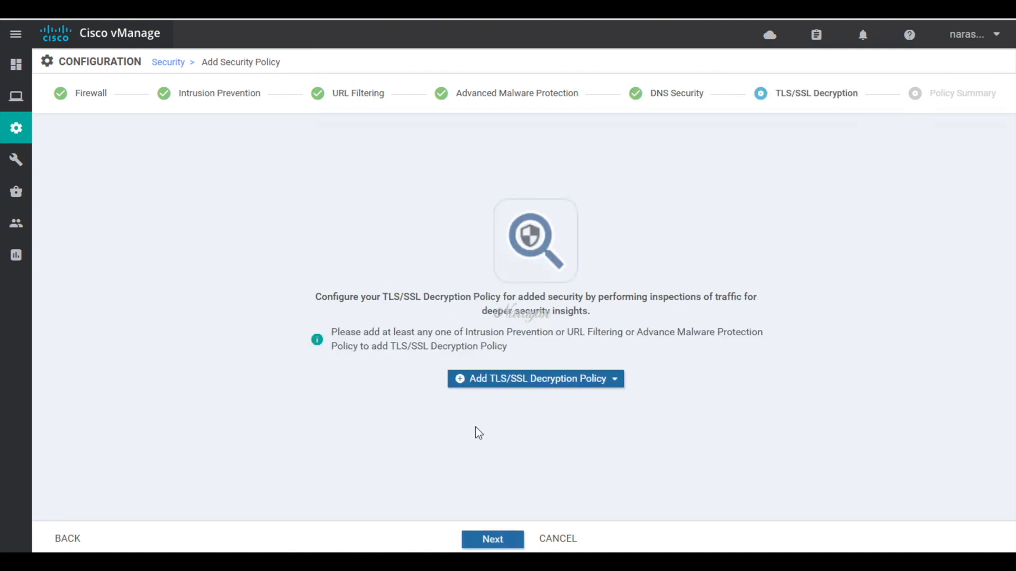
click(616, 382)
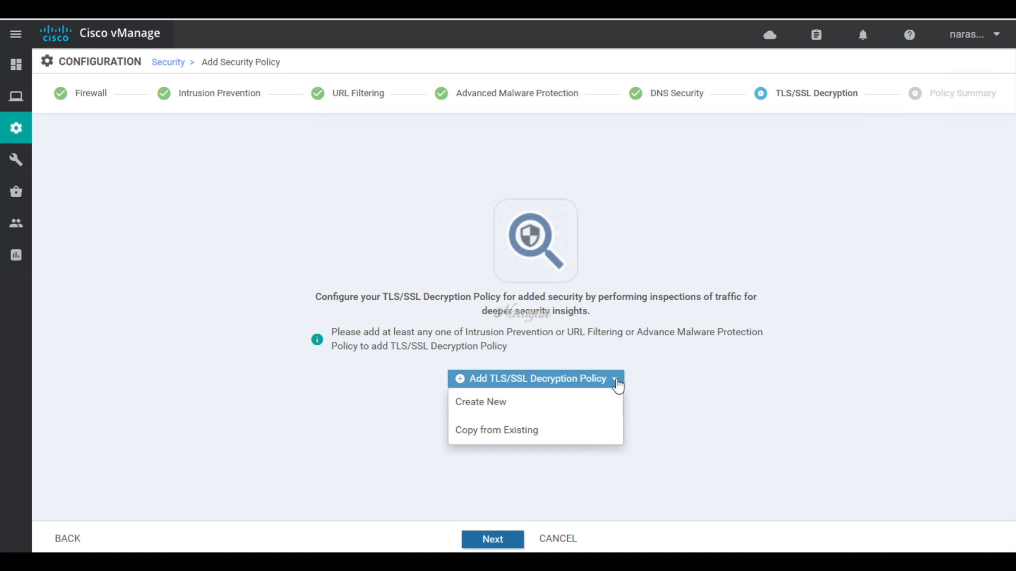
click(533, 408)
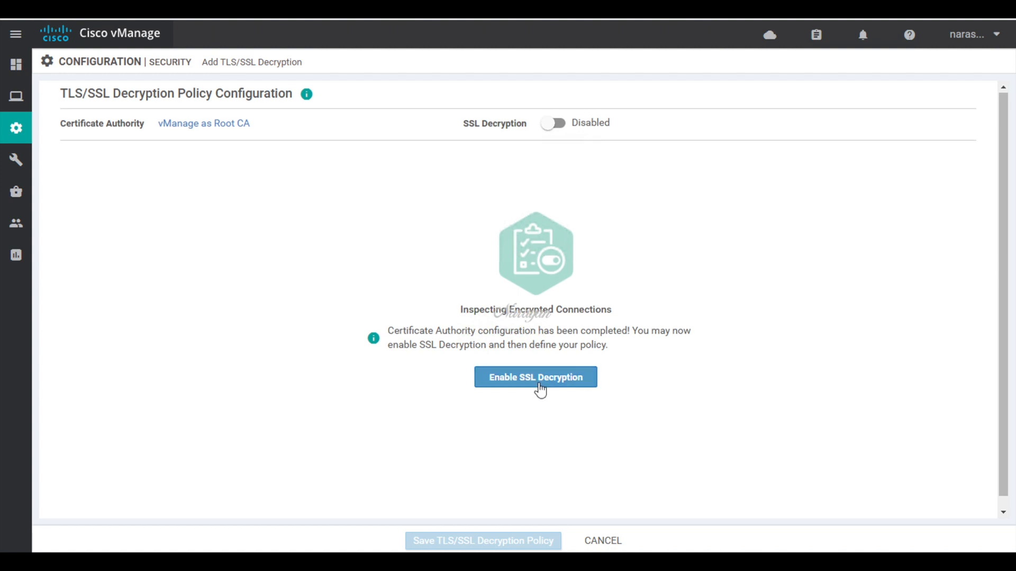
Step: Enable SSL decryption, name the policy naru-ssl, set network default action Decrypt, and show URL rules
click(540, 391)
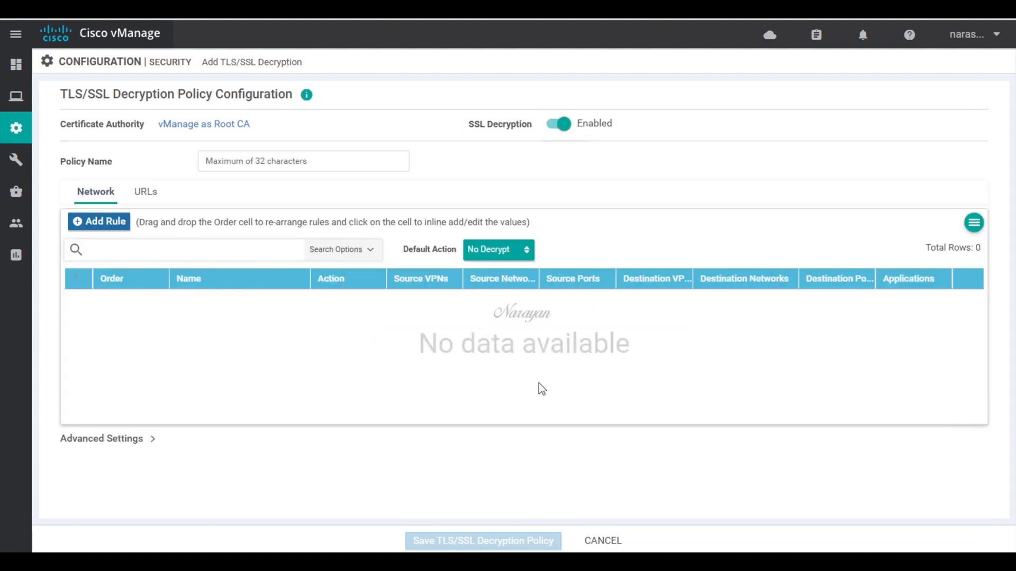
click(297, 161)
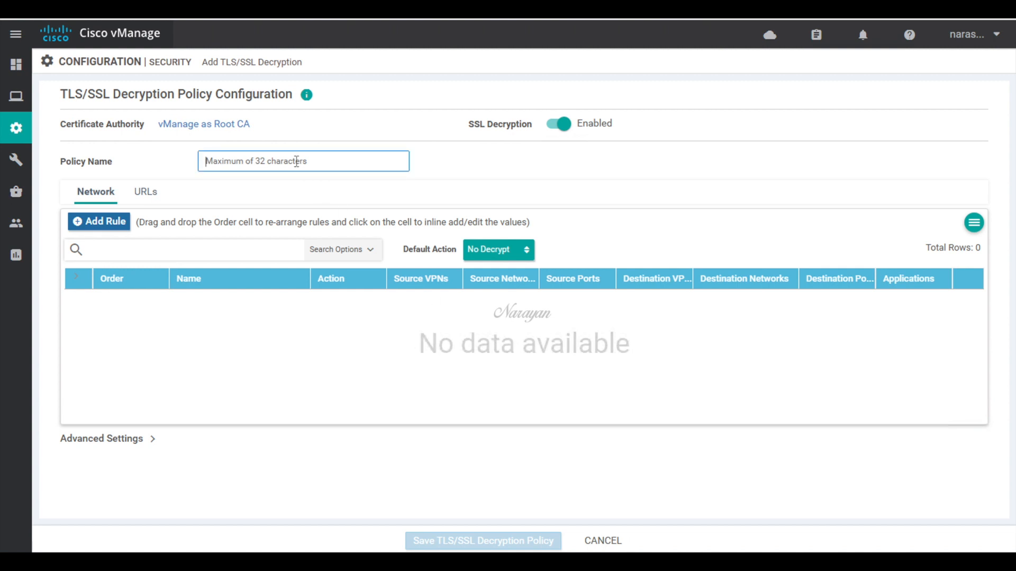
text(naru-ssl)
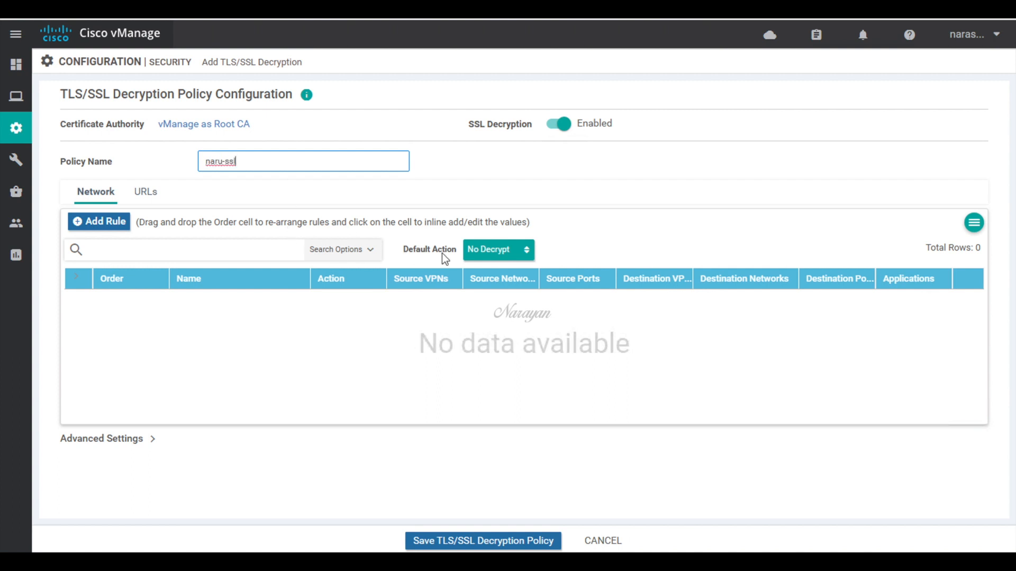
click(527, 253)
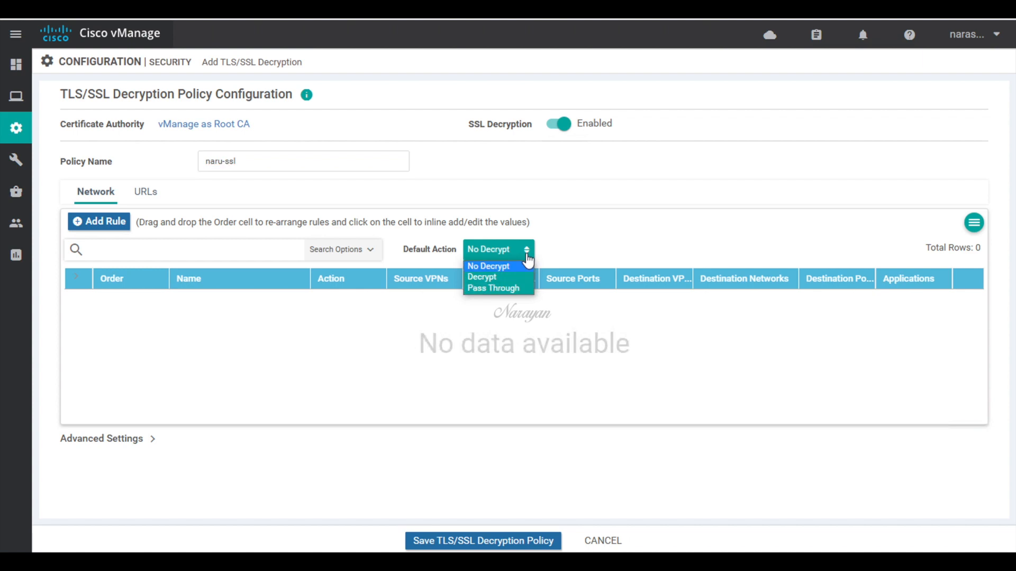
click(504, 277)
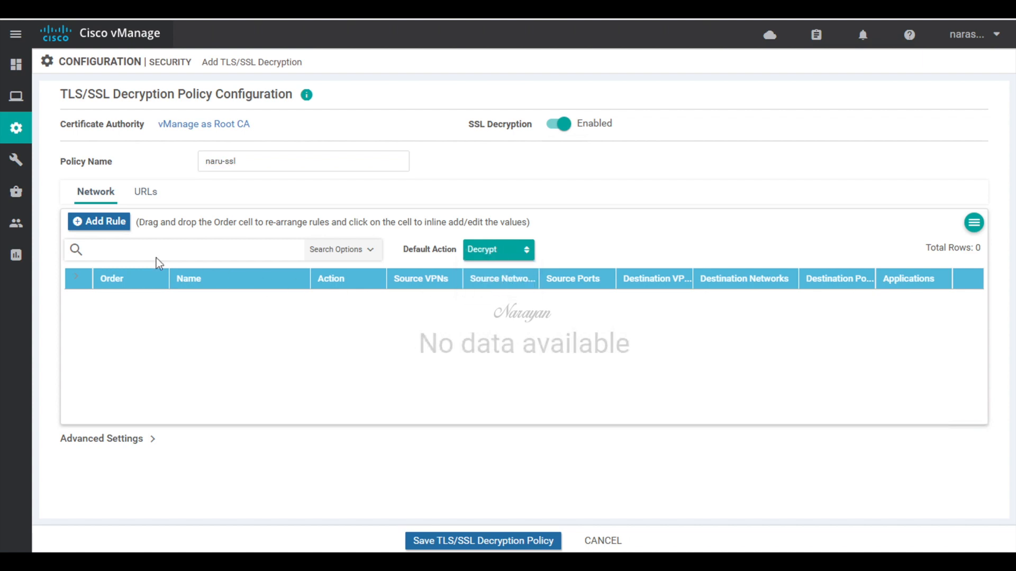
click(146, 193)
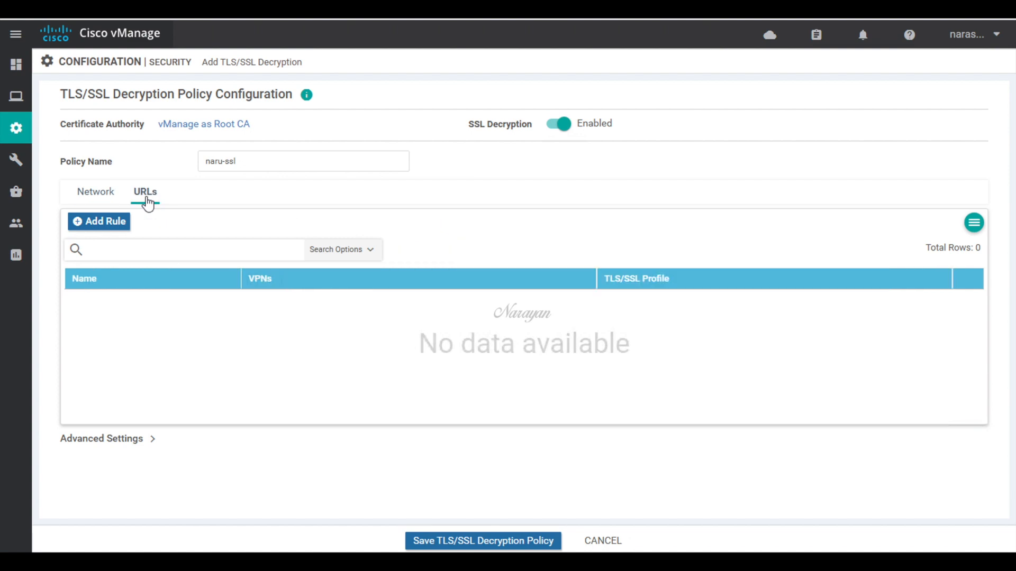
Step: Add URL rule decrypt-all applying to VPN 1 and bring up its TLS/SSL profile list
click(107, 228)
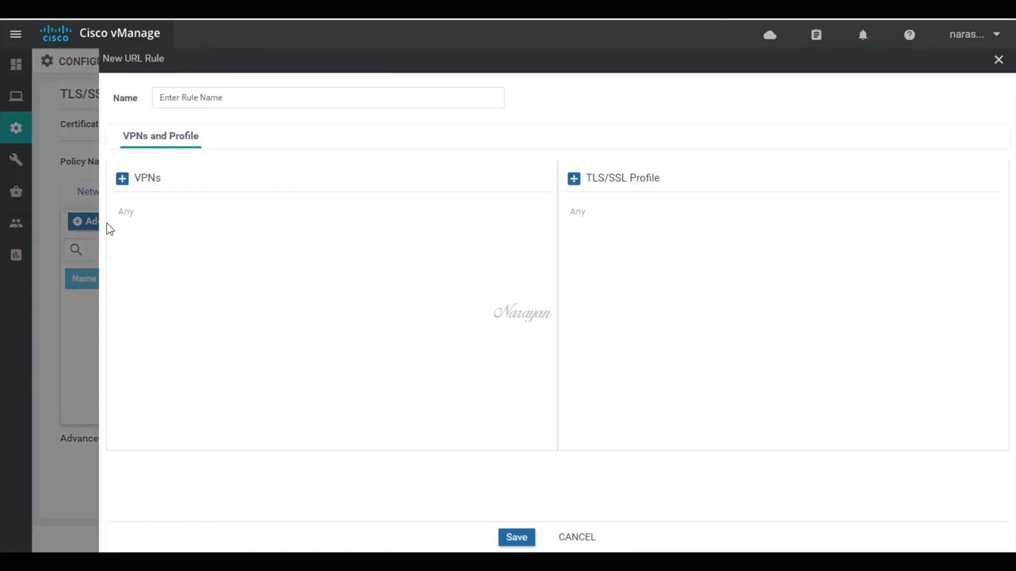
click(214, 98)
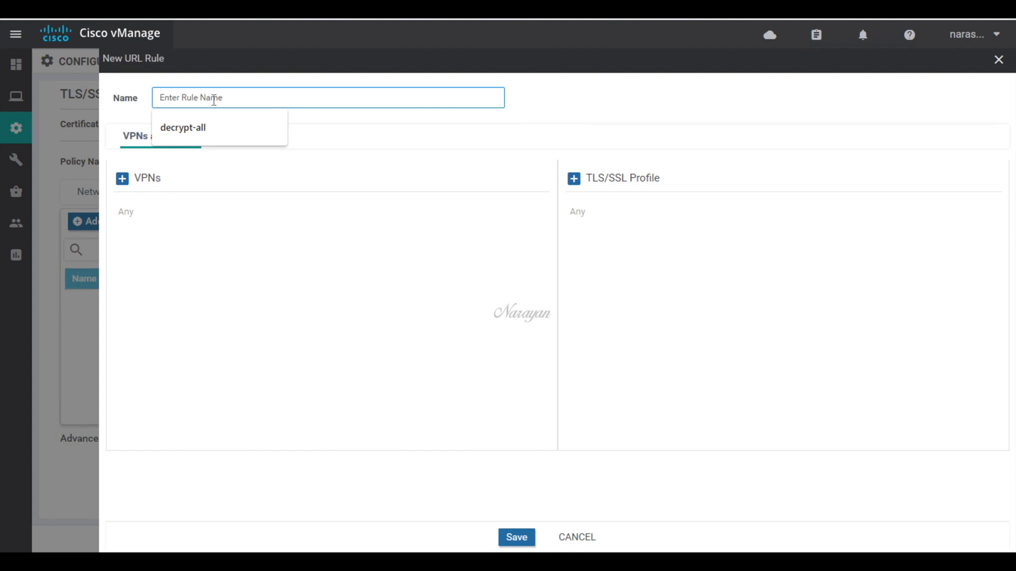
click(212, 128)
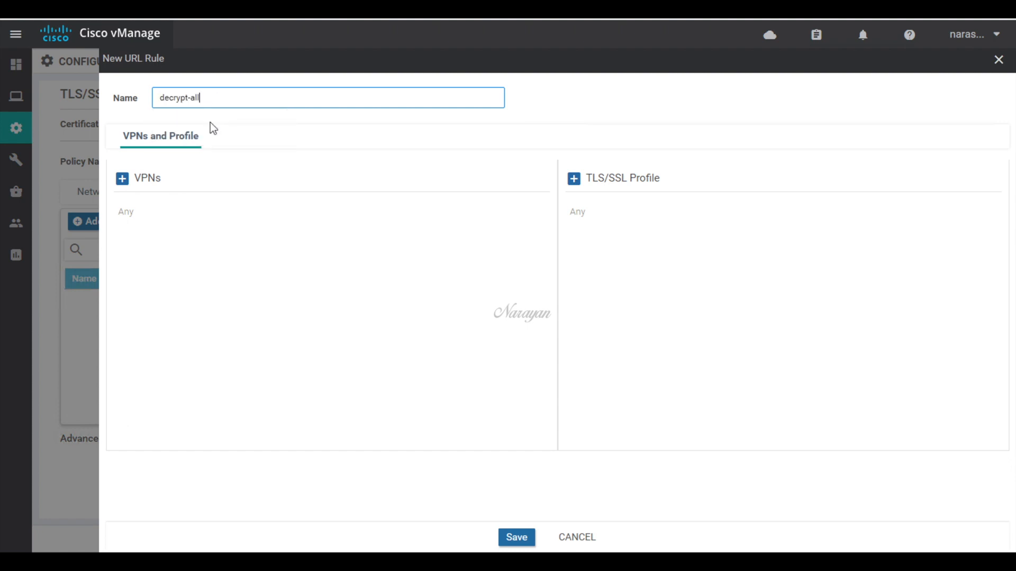
click(122, 178)
click(290, 221)
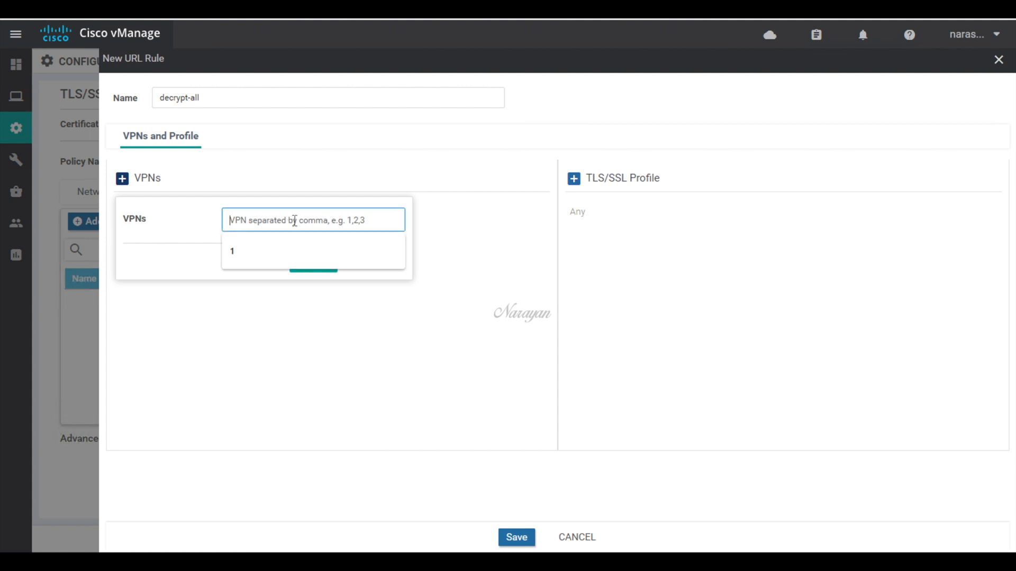
click(244, 255)
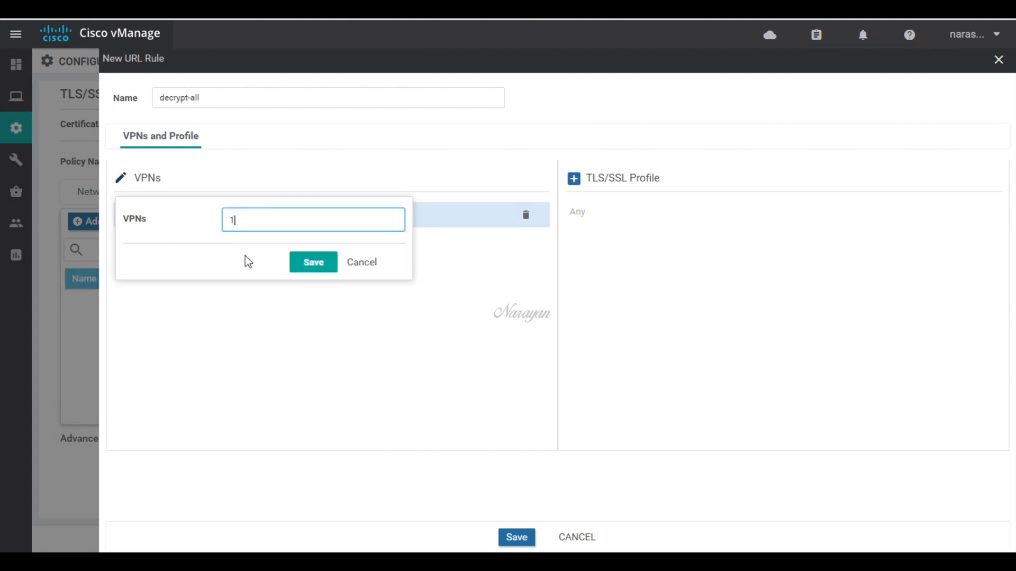
click(311, 262)
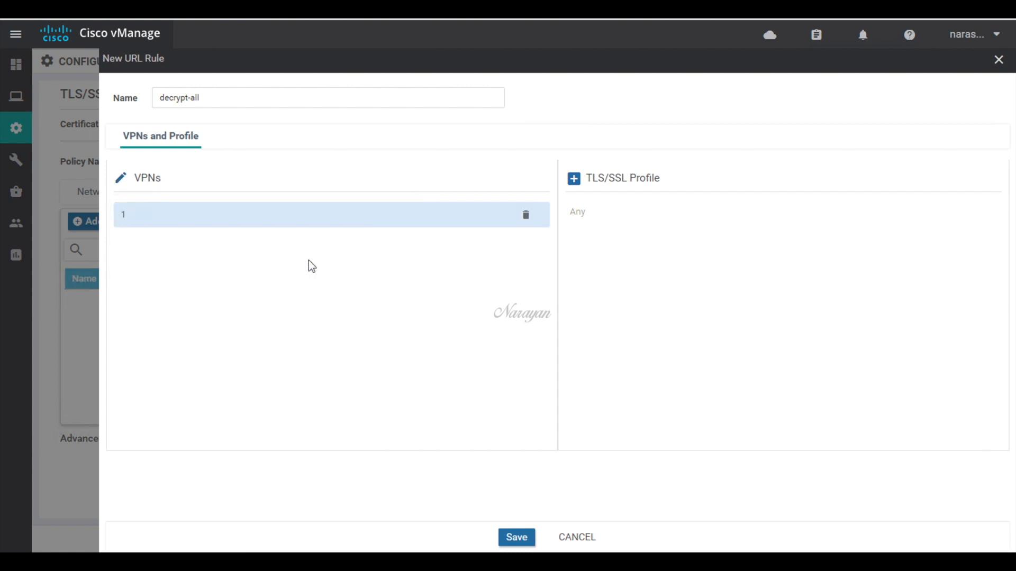
click(576, 186)
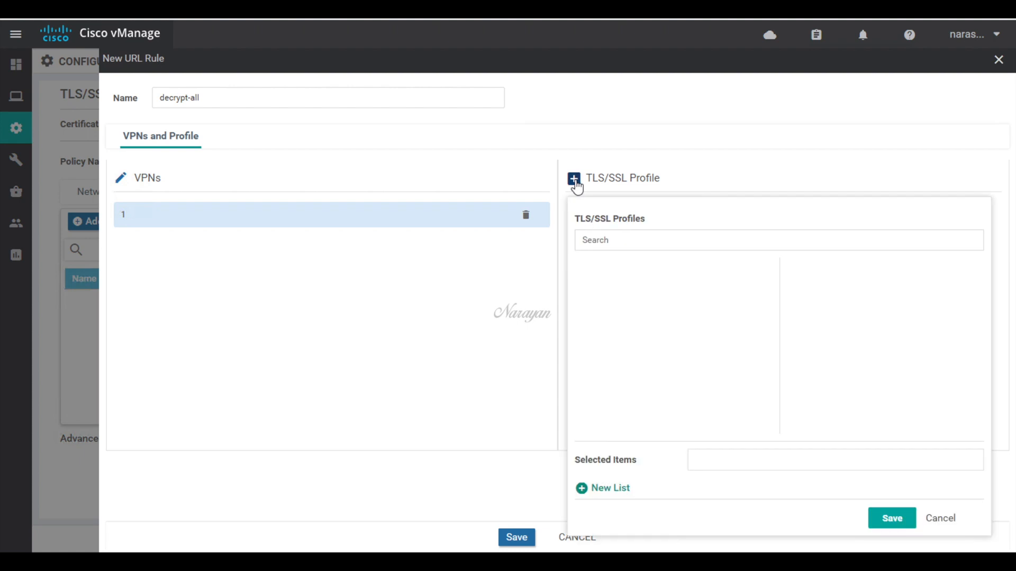
Step: Create decryption profile naru-ssl-decrypt-profile that decrypts all 83 categories except financial-services
click(609, 492)
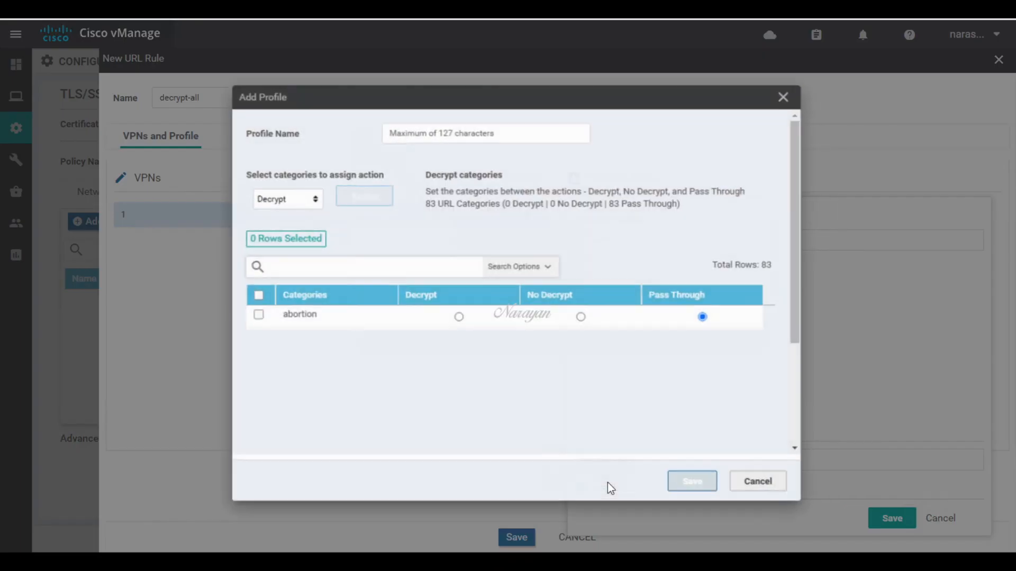
click(408, 126)
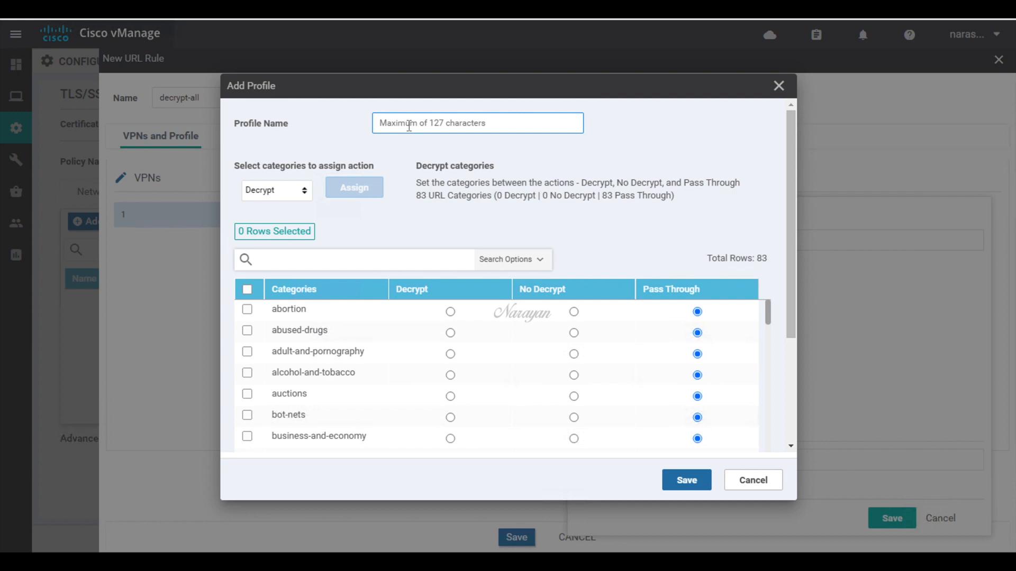
text(naru-)
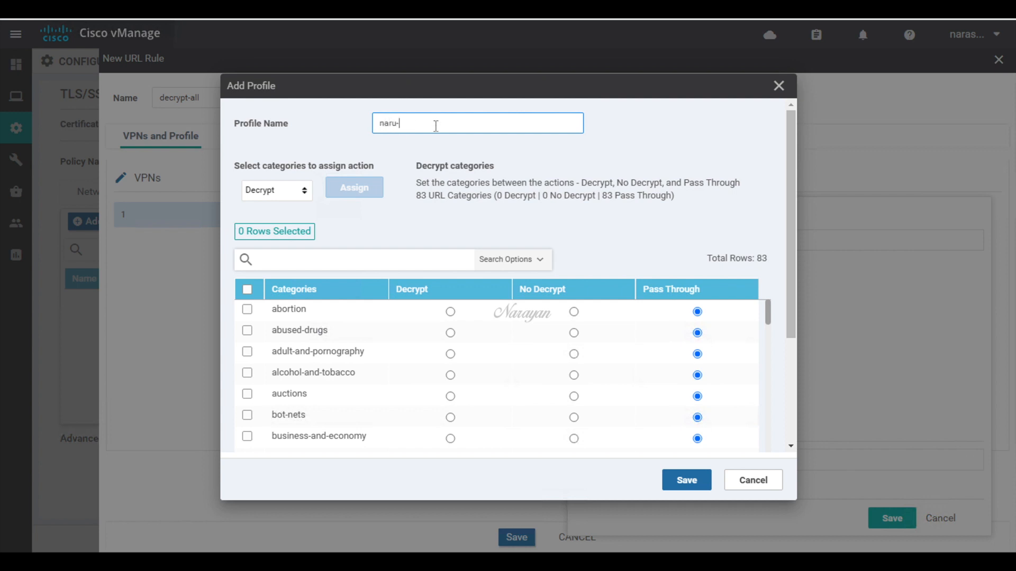
text(ssl-decrypt-profile)
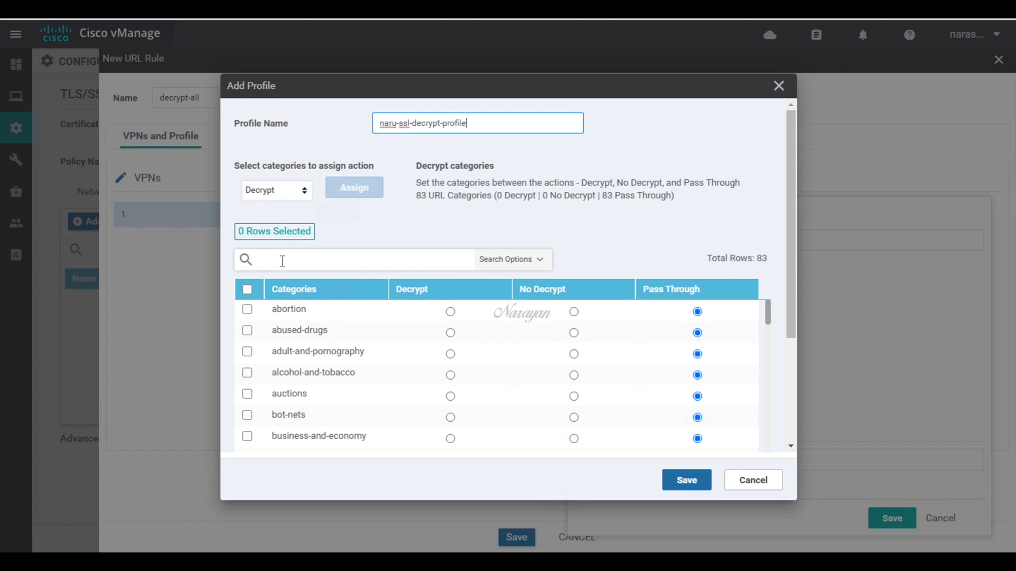
click(247, 289)
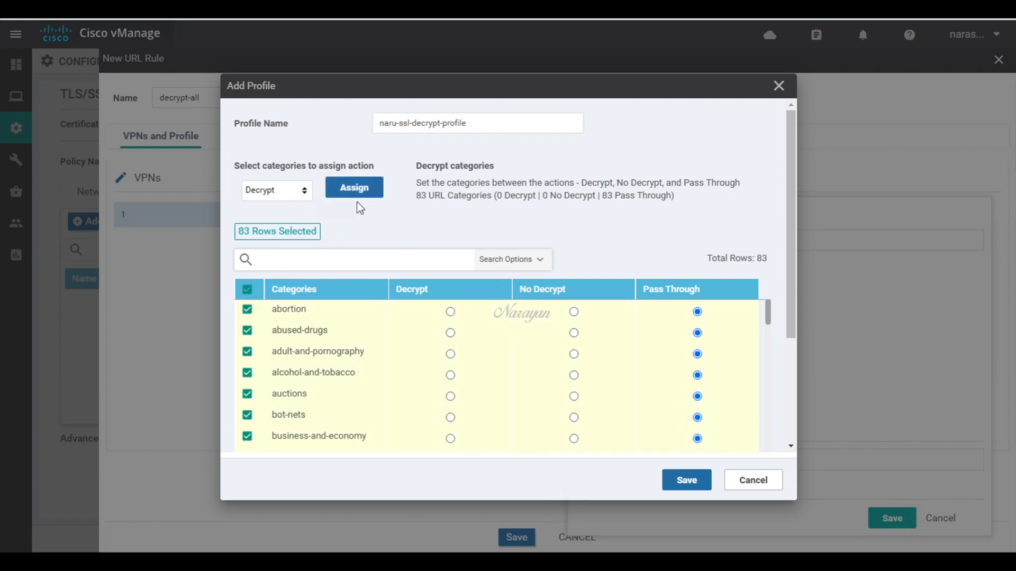
click(360, 198)
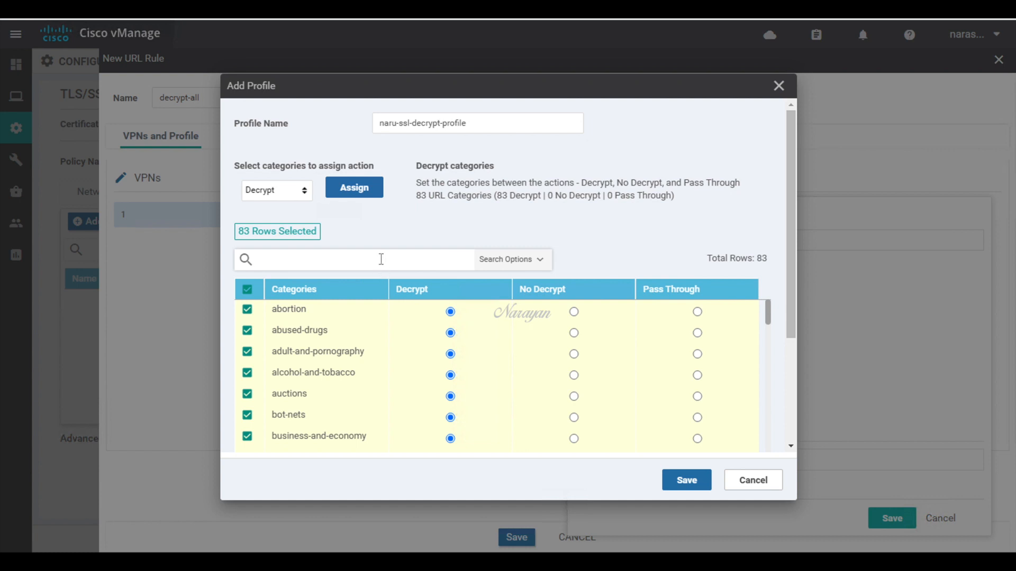
text(finan)
key(Return)
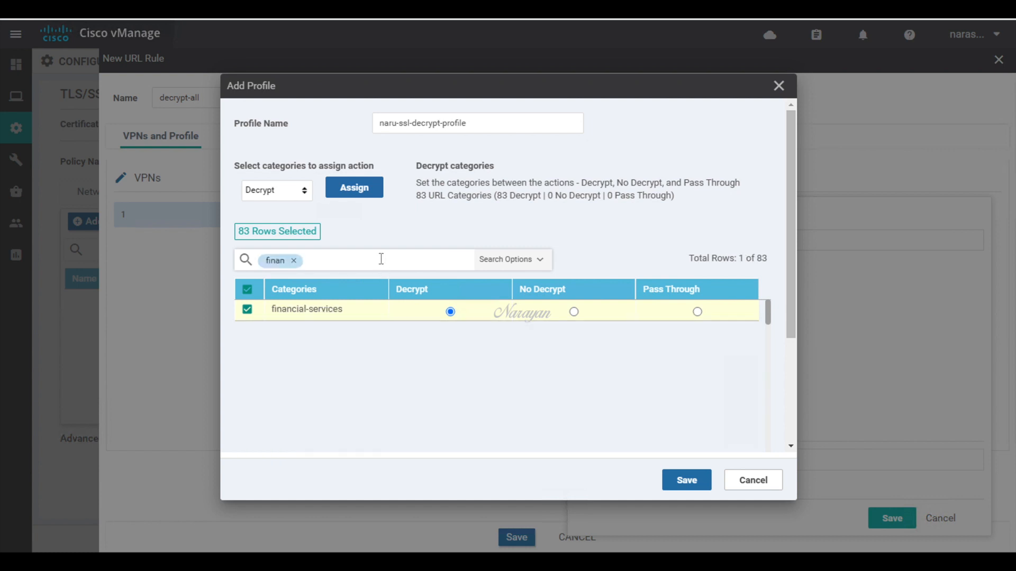
click(575, 312)
click(684, 481)
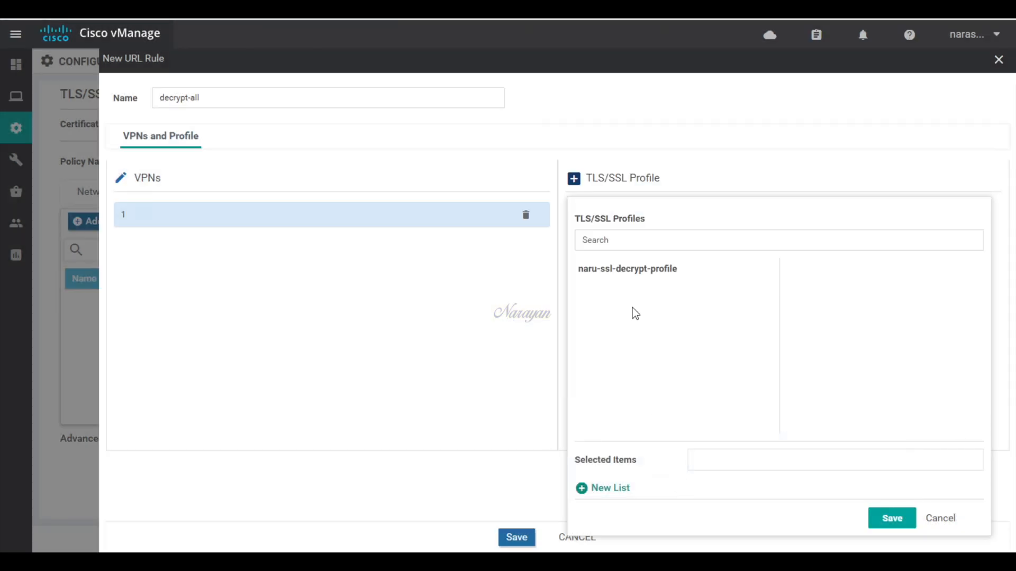
Step: Assign naru-ssl-decrypt-profile to the decrypt-all URL rule and save the rule
click(638, 275)
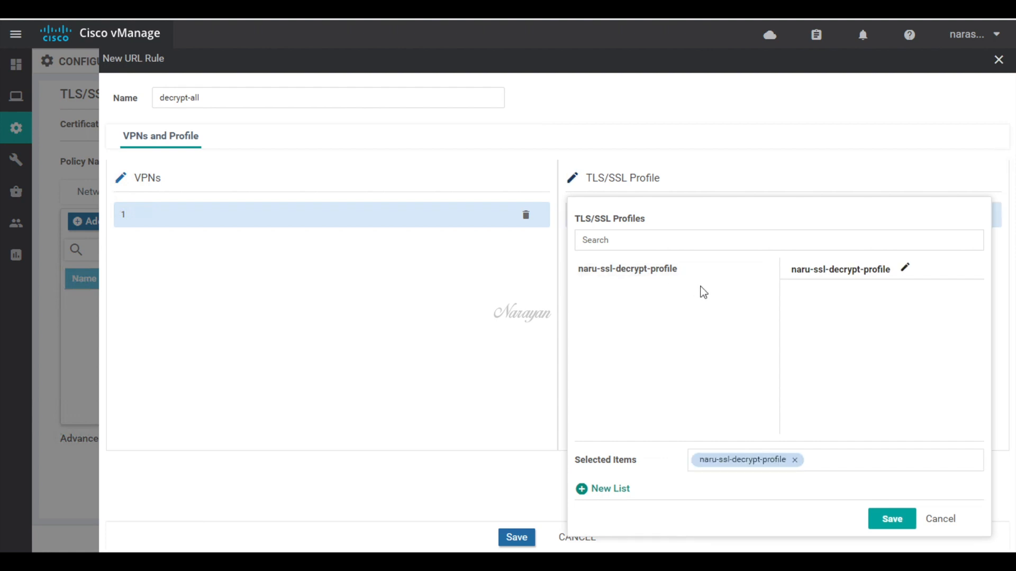
click(893, 522)
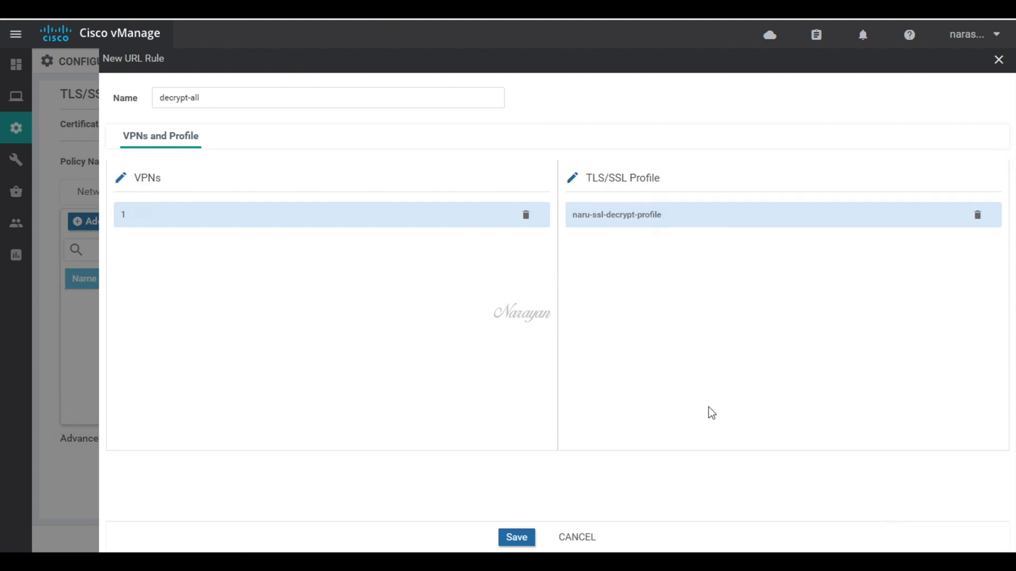
click(517, 536)
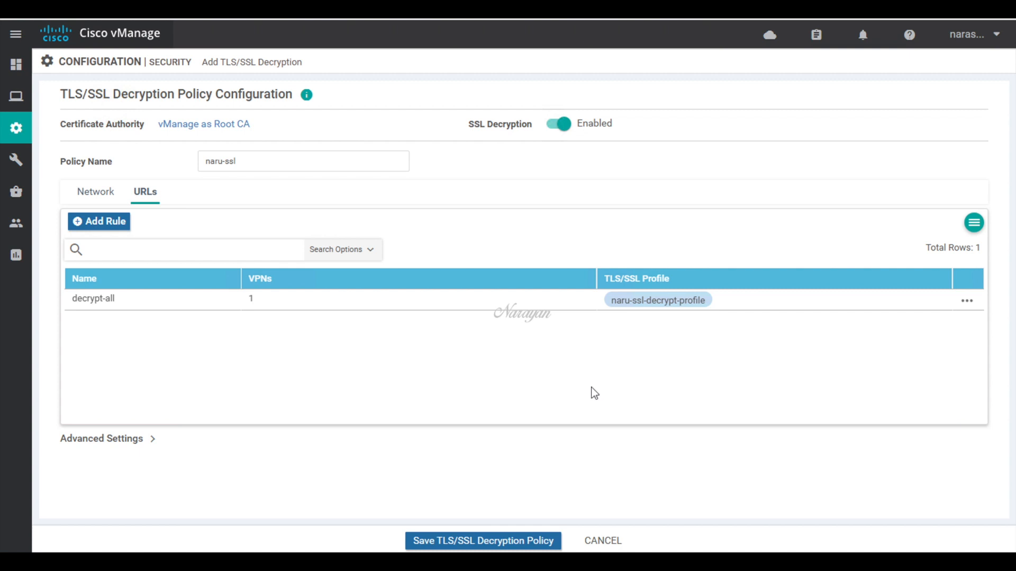
Step: Save the decryption policy, then preview and save security policy naru-sec-policy, reusing the name as description
click(527, 541)
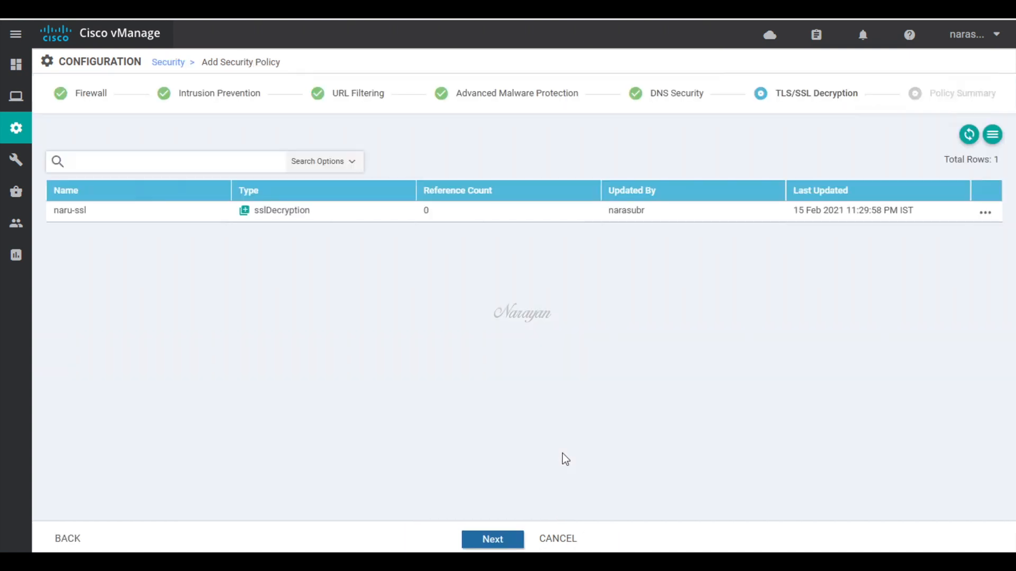
click(507, 539)
click(390, 159)
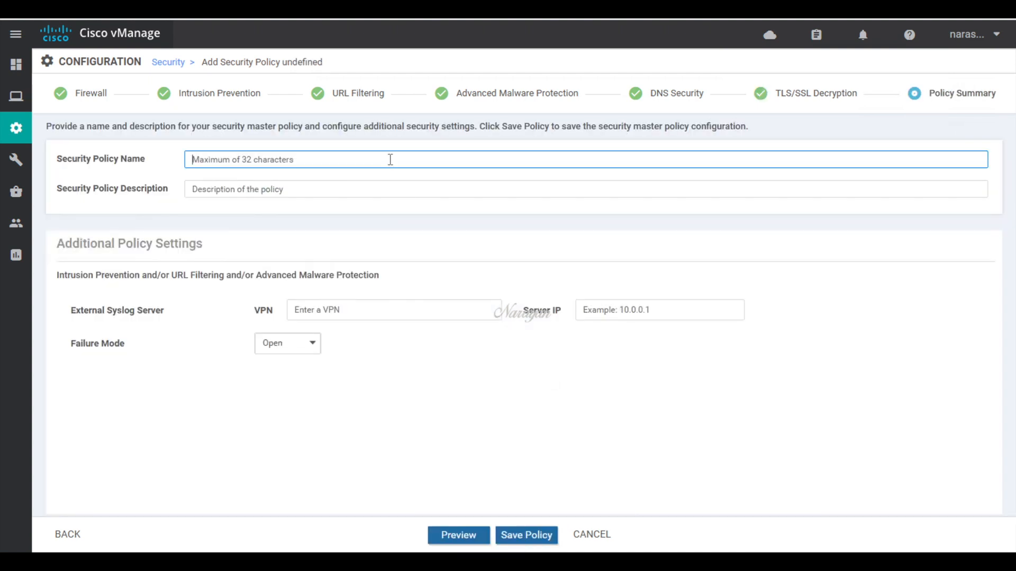
text(naru-)
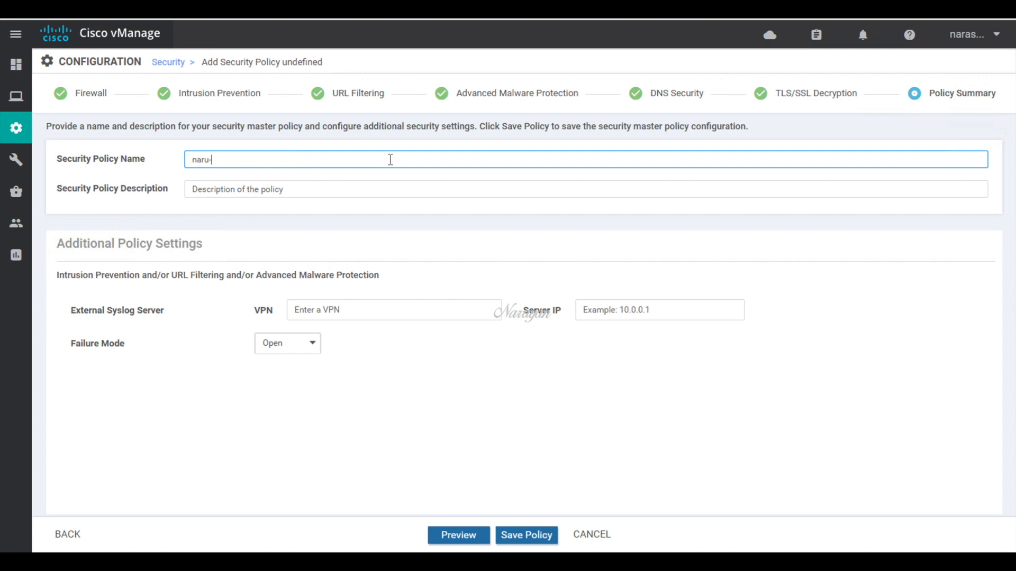
text(sec-policy)
drag(390, 160, 179, 160)
key(ctrl+c)
click(221, 188)
key(ctrl+v)
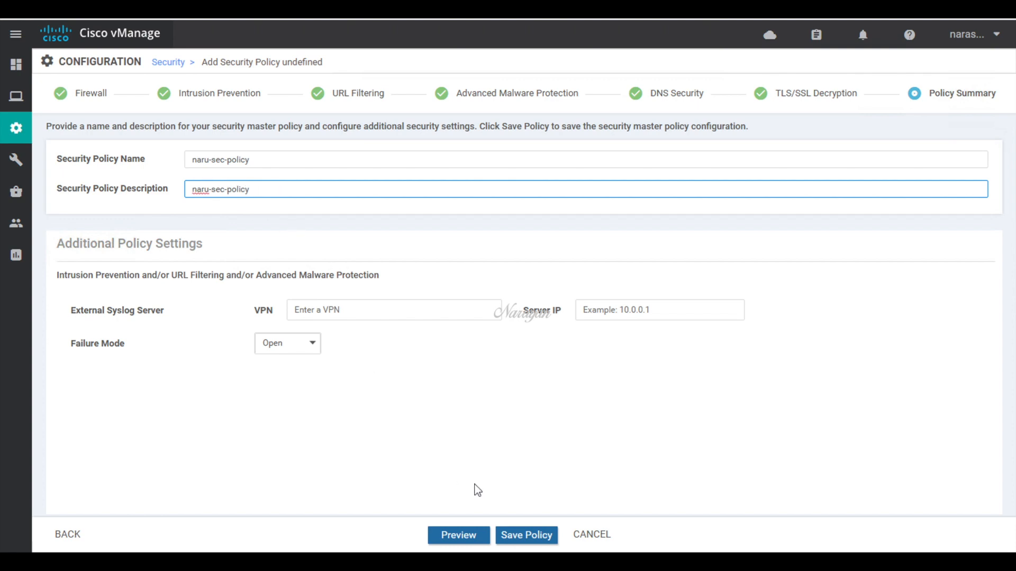
click(464, 535)
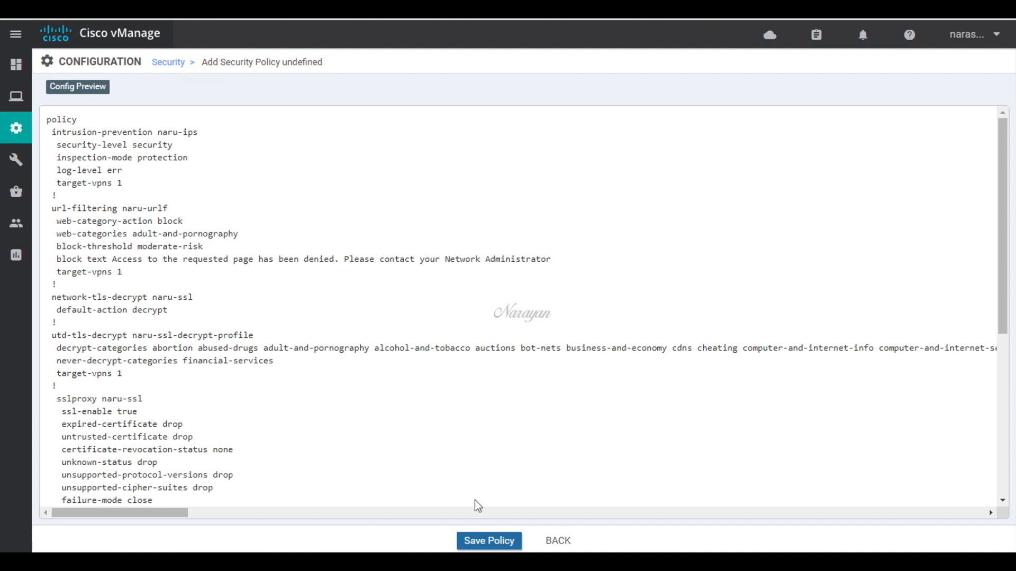
click(489, 540)
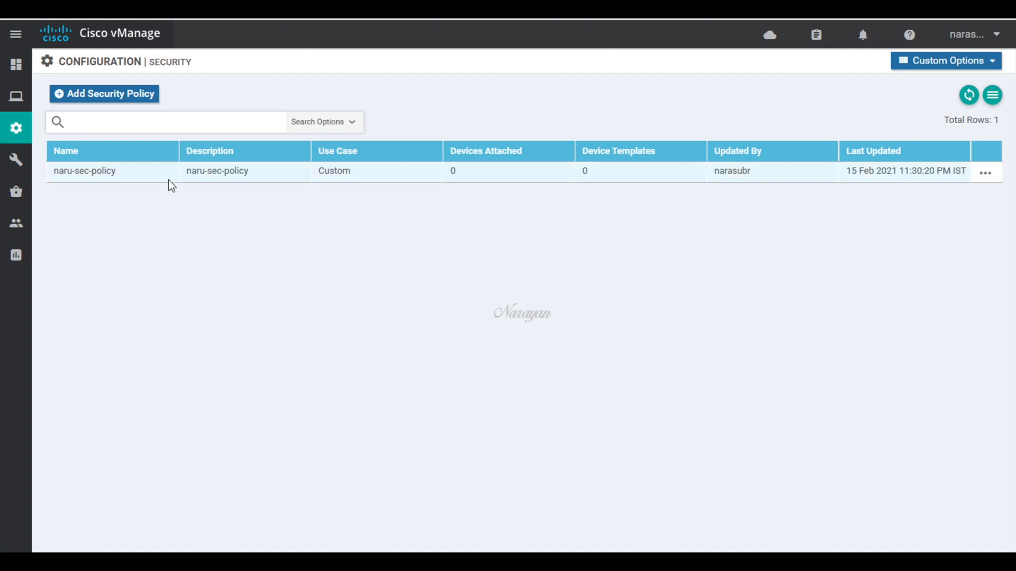
Step: Edit the c8kv-ssl device template, set its Security Policy to naru-sec-policy, and update it
mouse_move(17, 133)
click(83, 284)
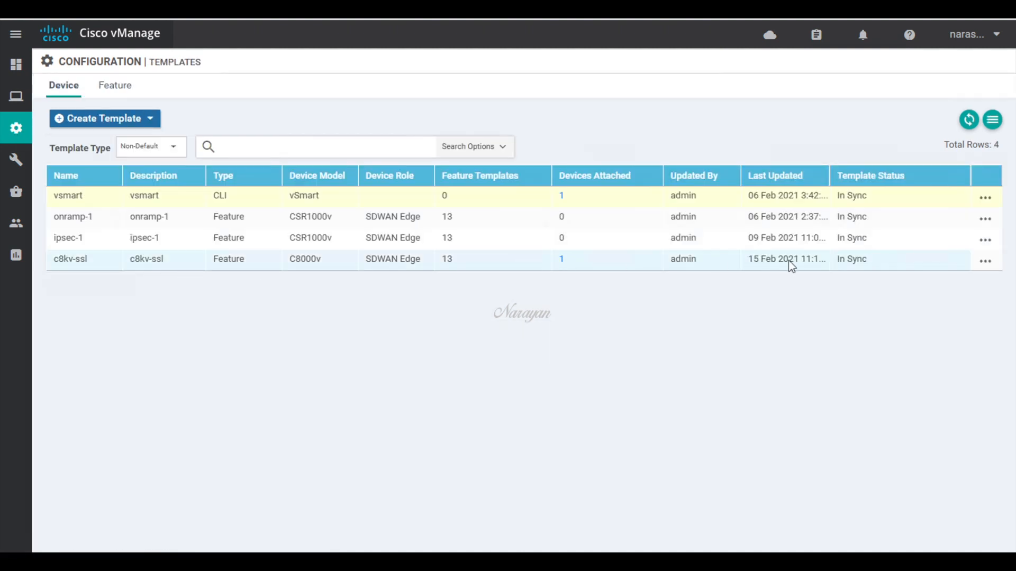
click(984, 263)
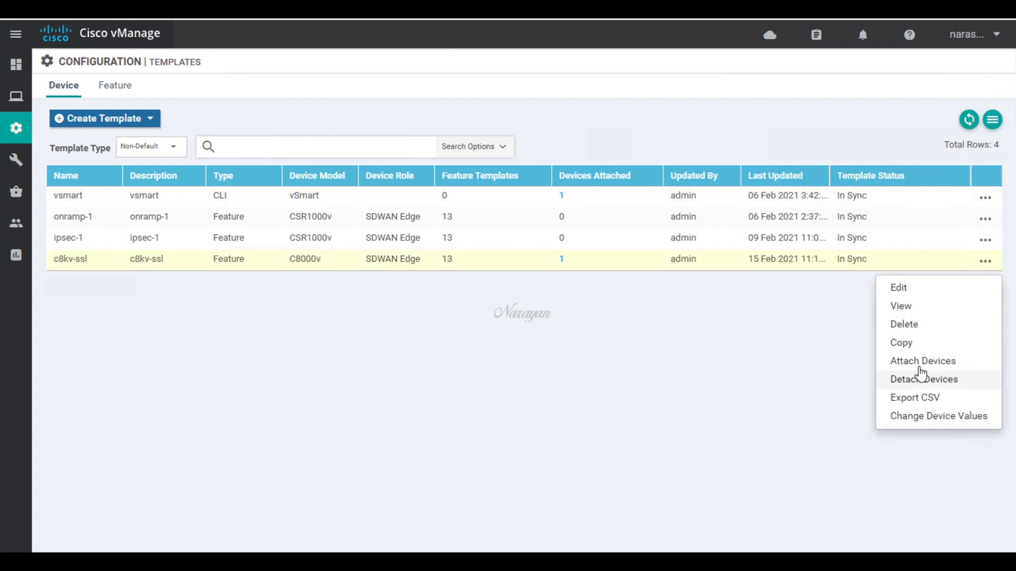
click(899, 288)
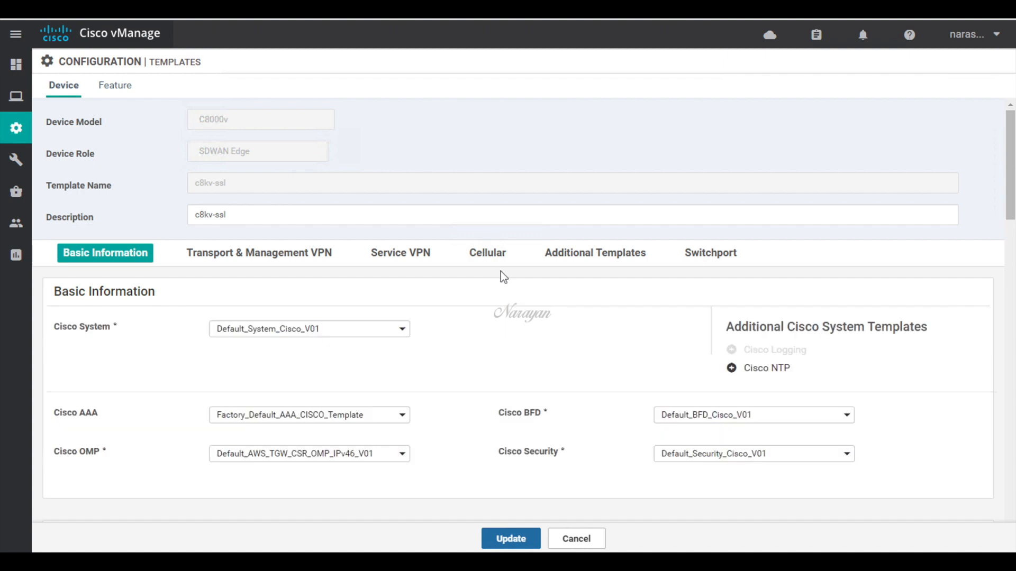
click(584, 264)
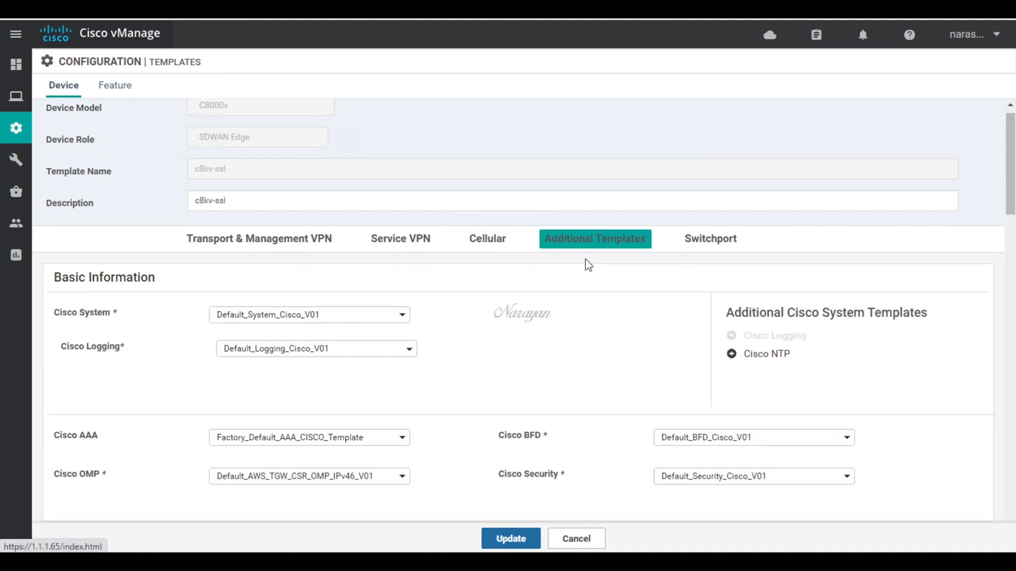
click(390, 483)
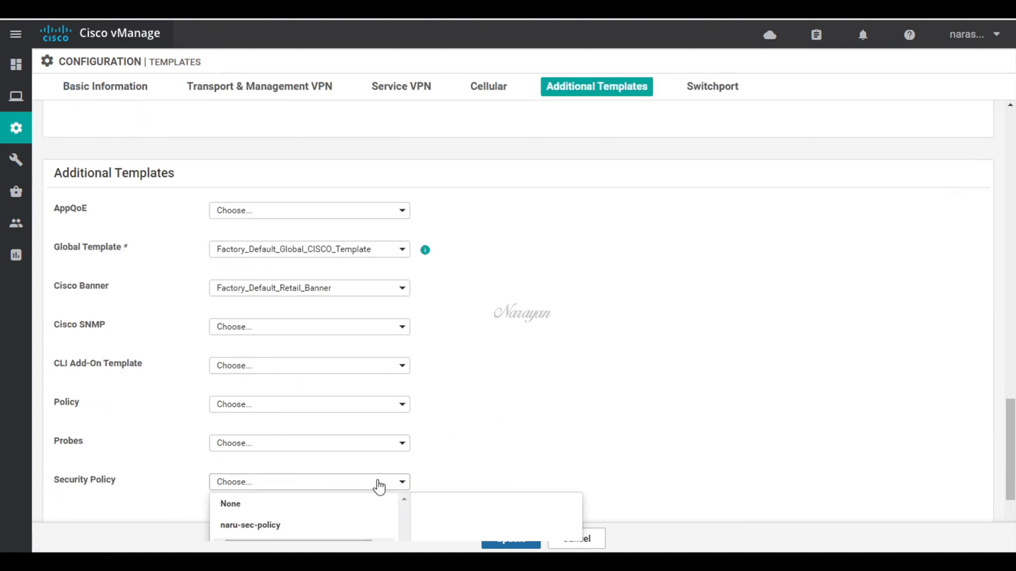
click(290, 522)
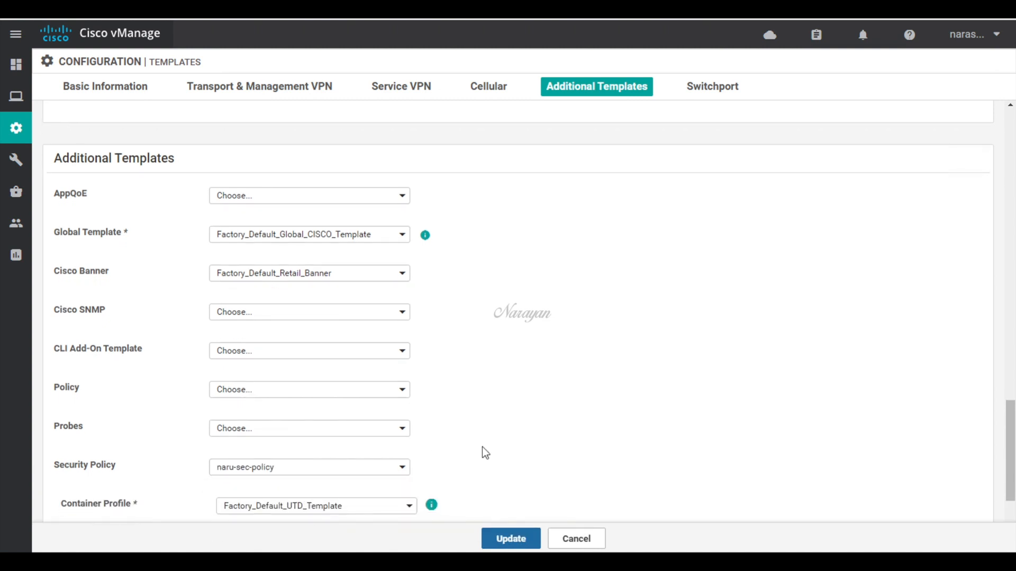
click(511, 541)
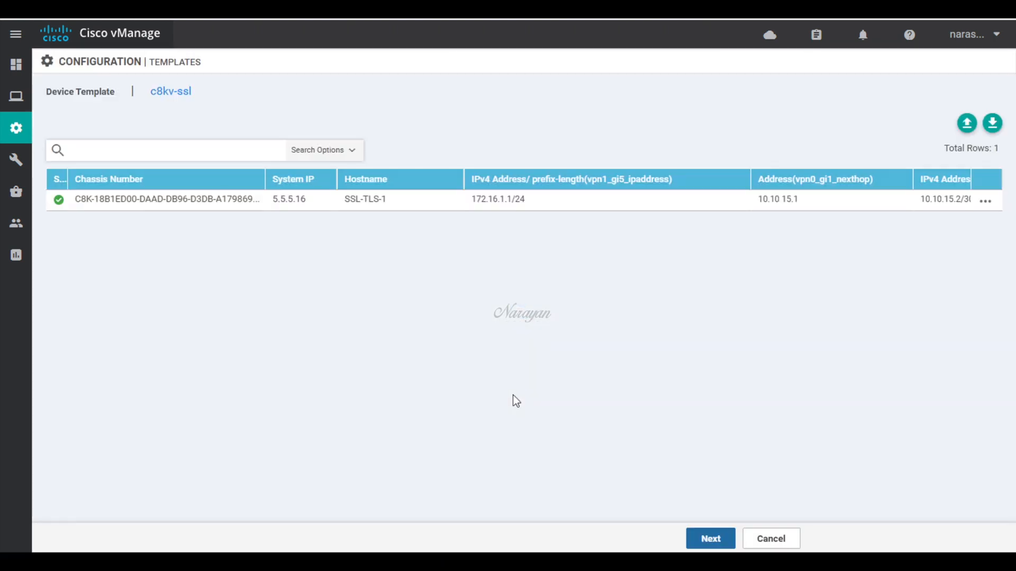
Step: Review the side-by-side config diff for SSL-TLS-1, then push the configuration to the device
click(701, 538)
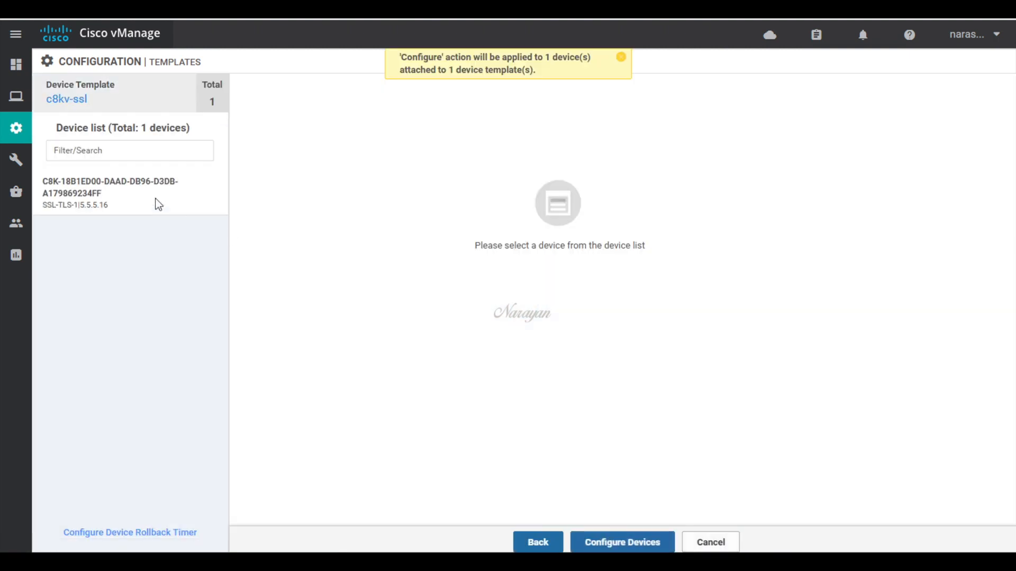
click(93, 200)
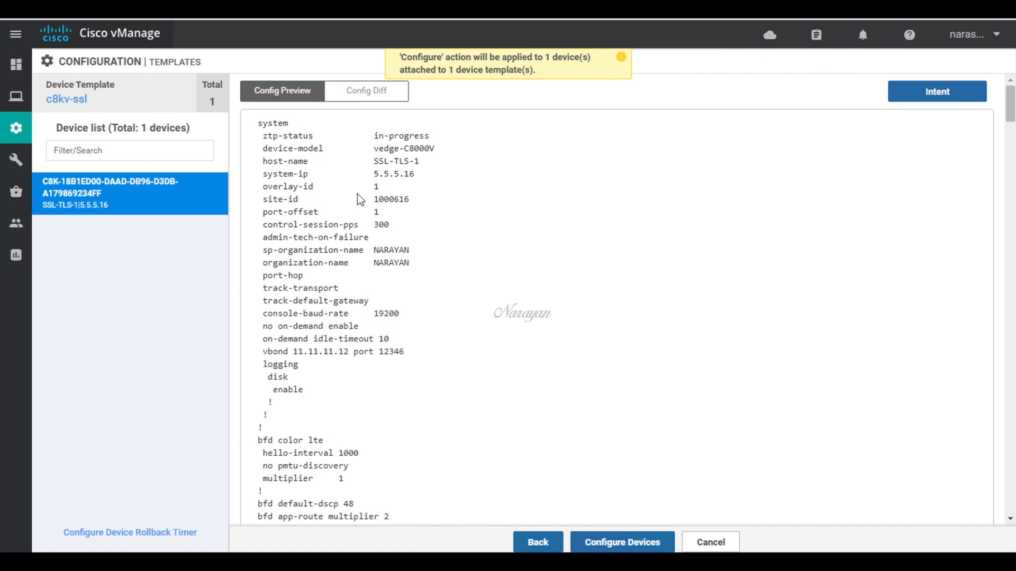
click(365, 91)
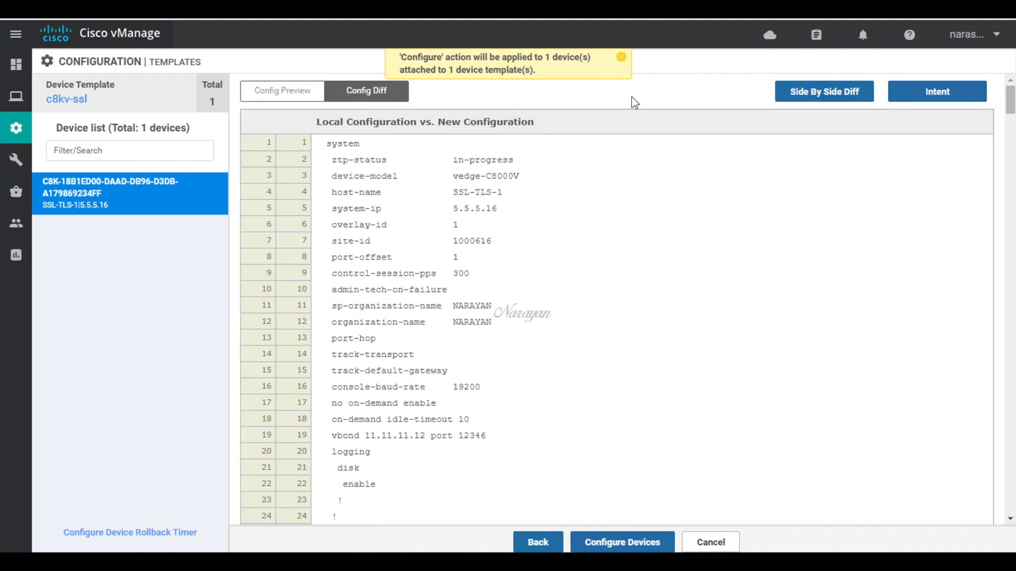
click(823, 97)
drag(1011, 103, 1012, 338)
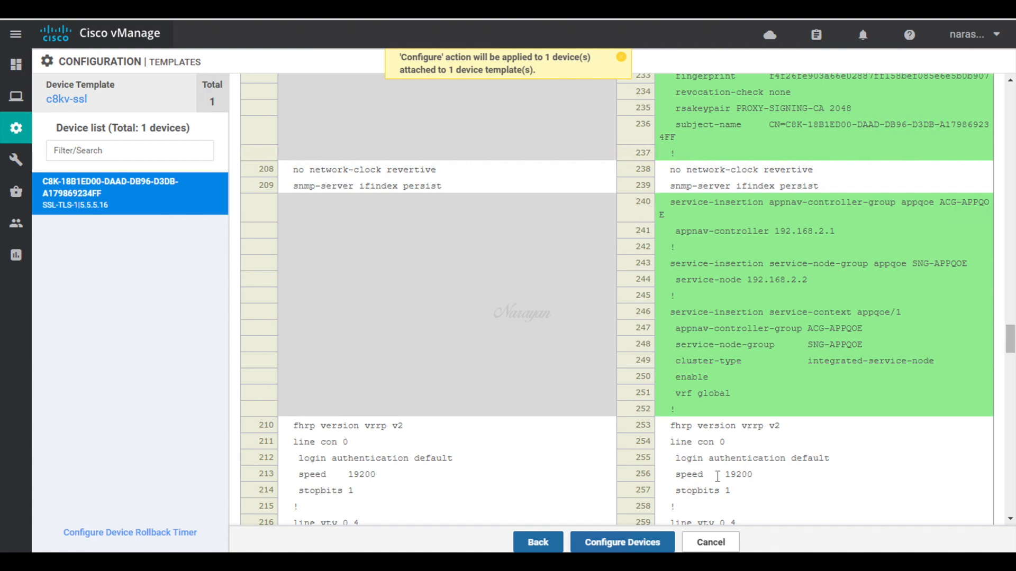
click(642, 545)
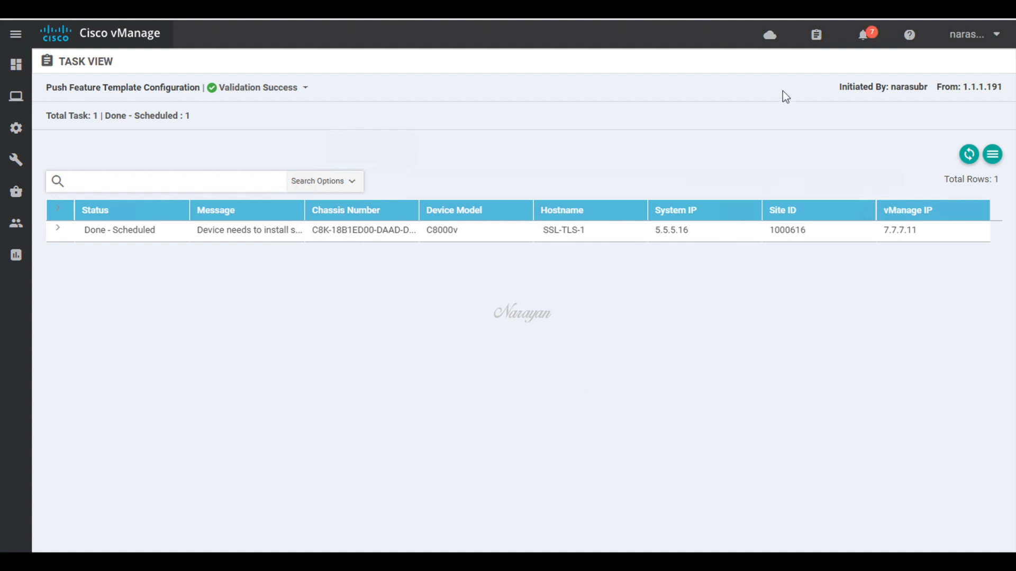
Step: Check the completed Lxc Install task log for 5.5.5.16, then return to the Main Dashboard
click(816, 35)
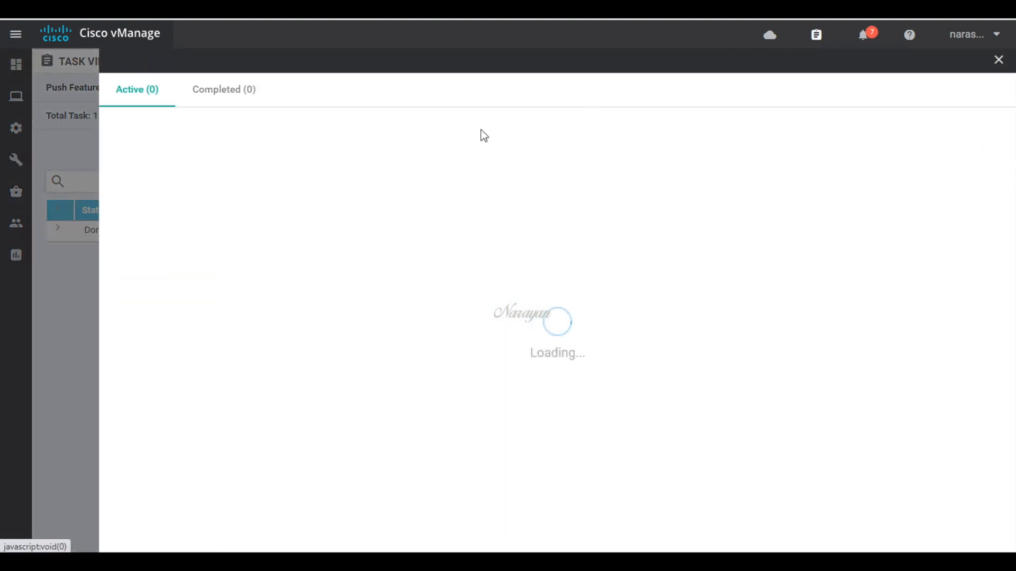
click(241, 98)
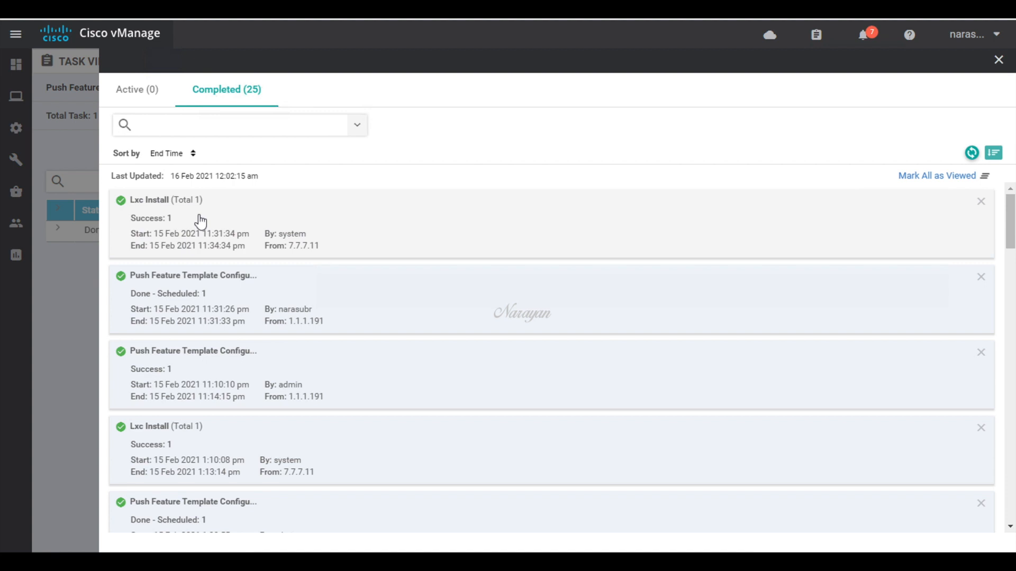
click(201, 221)
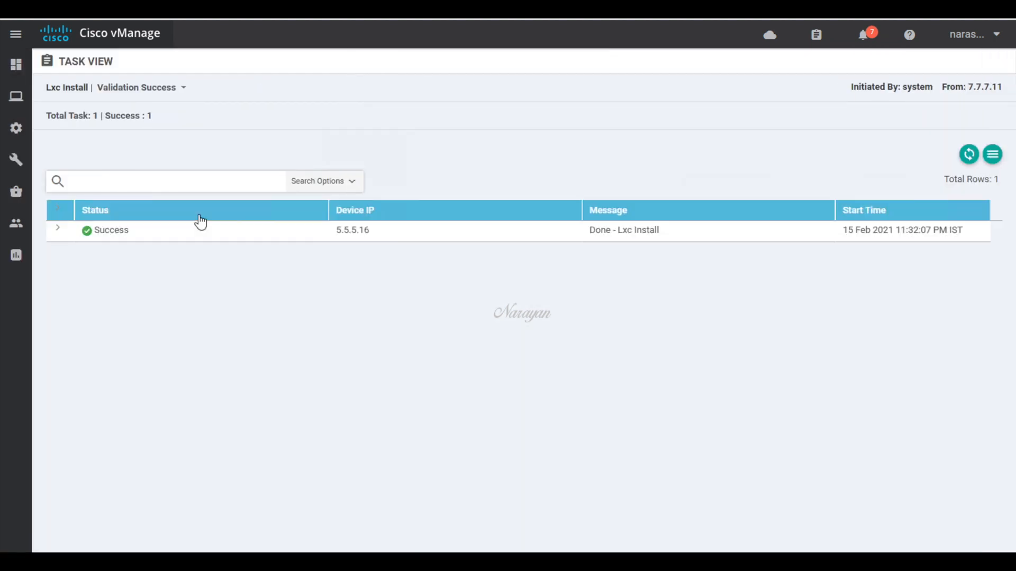
click(59, 229)
scroll(186, 285, down, 3)
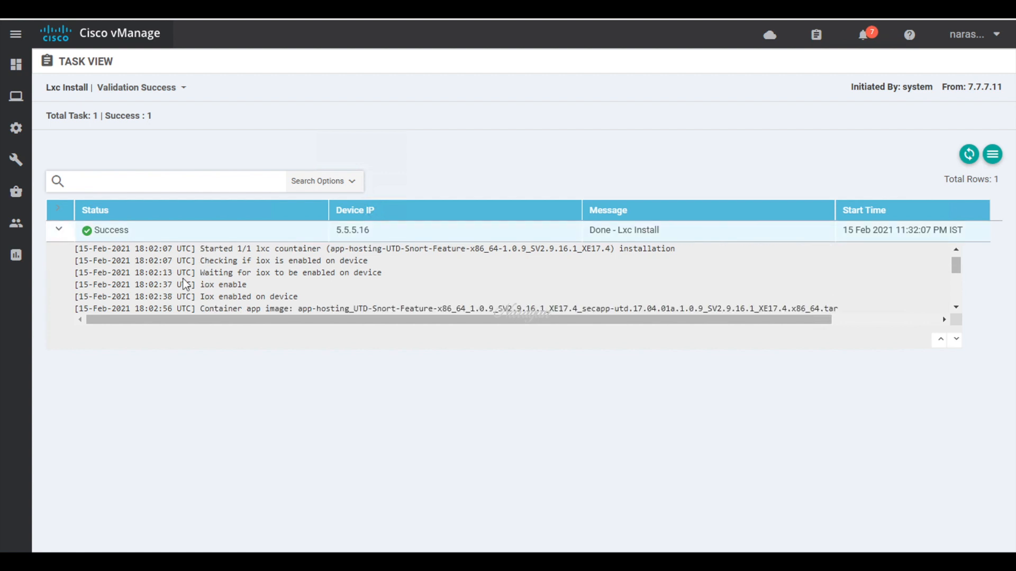
scroll(186, 286, down, 5)
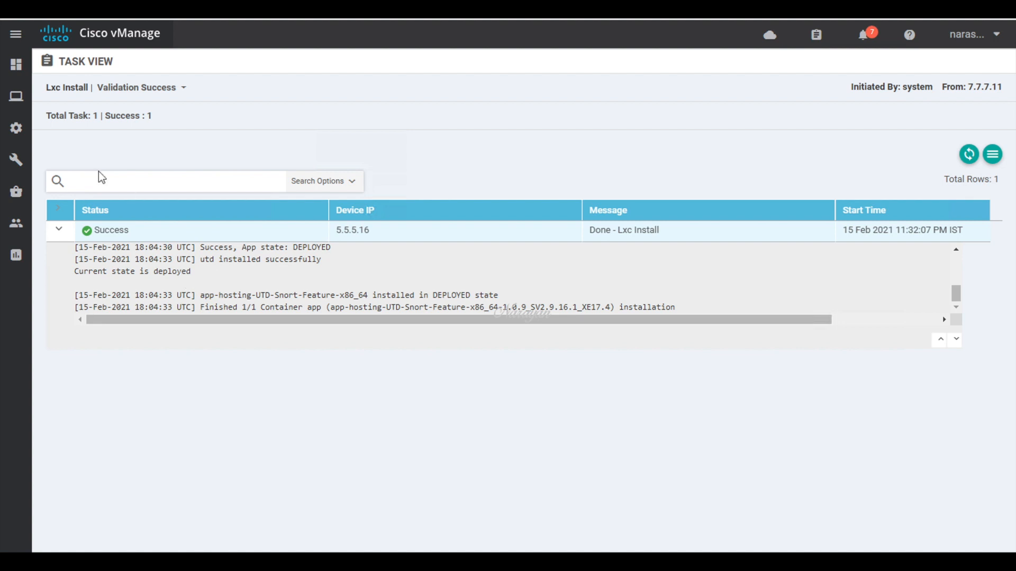
mouse_move(19, 65)
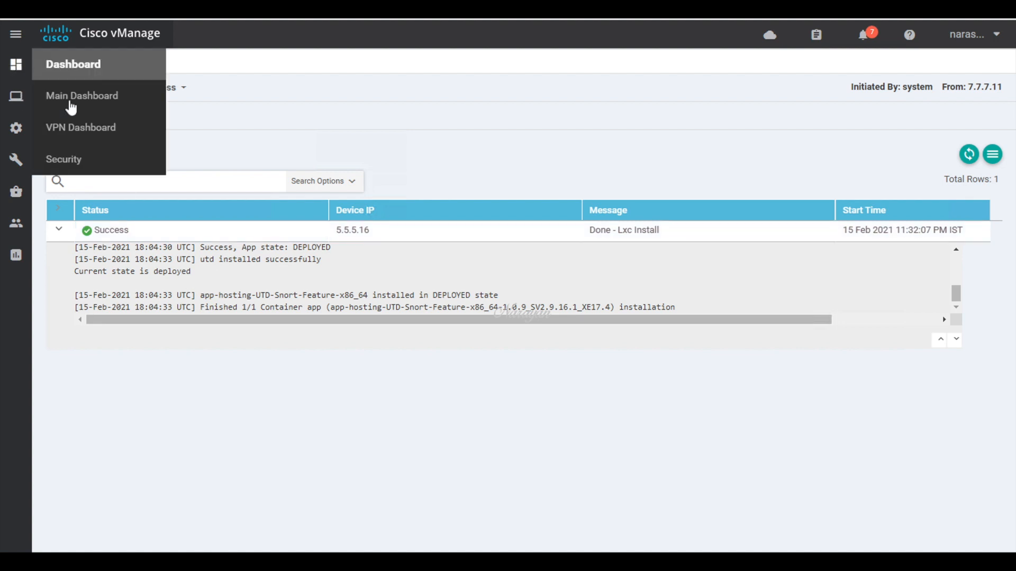
click(84, 104)
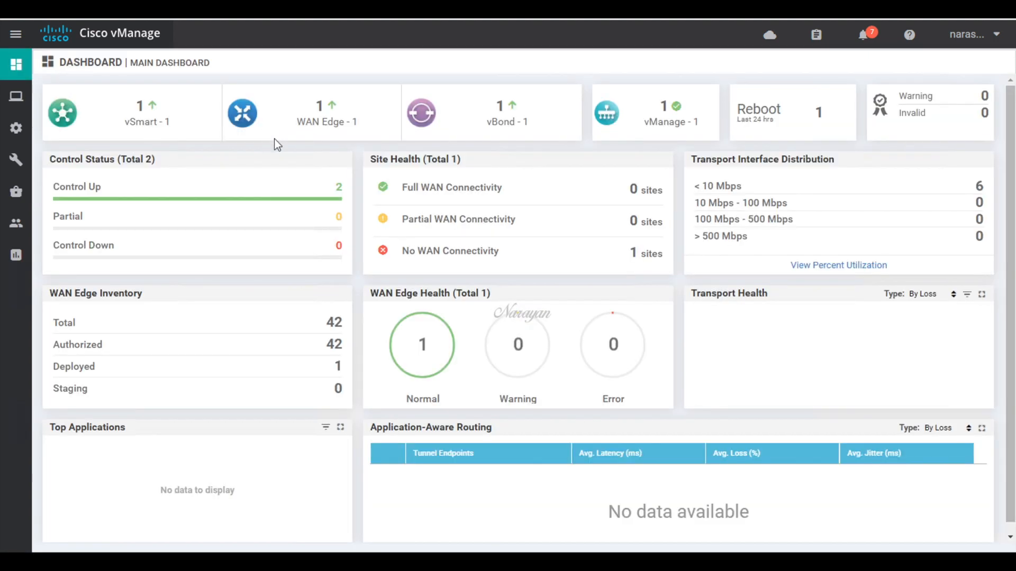
Step: On the Ubuntu client, launch Firefox and load google.com, which shows a not-secure warning
click(441, 562)
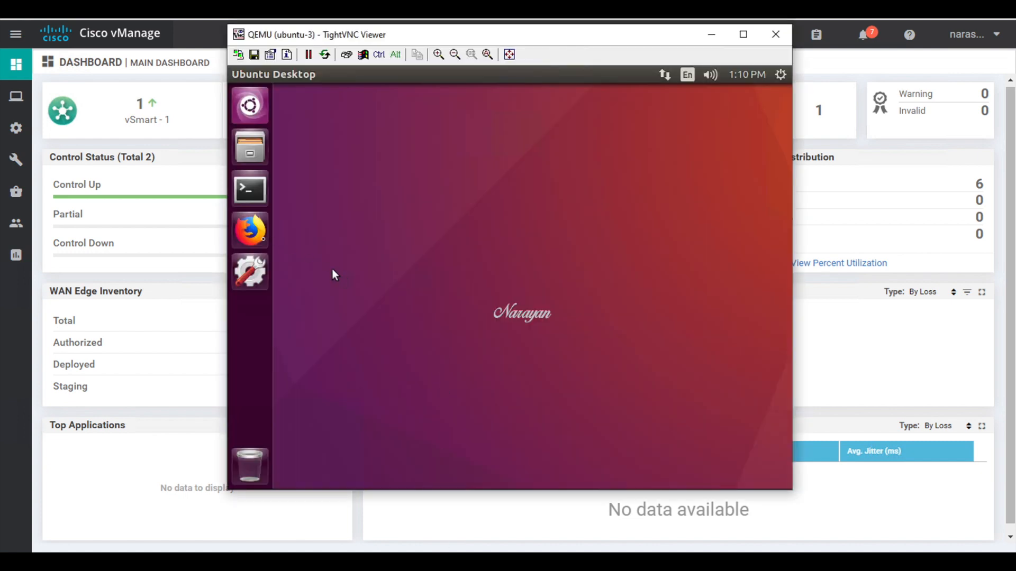
click(259, 235)
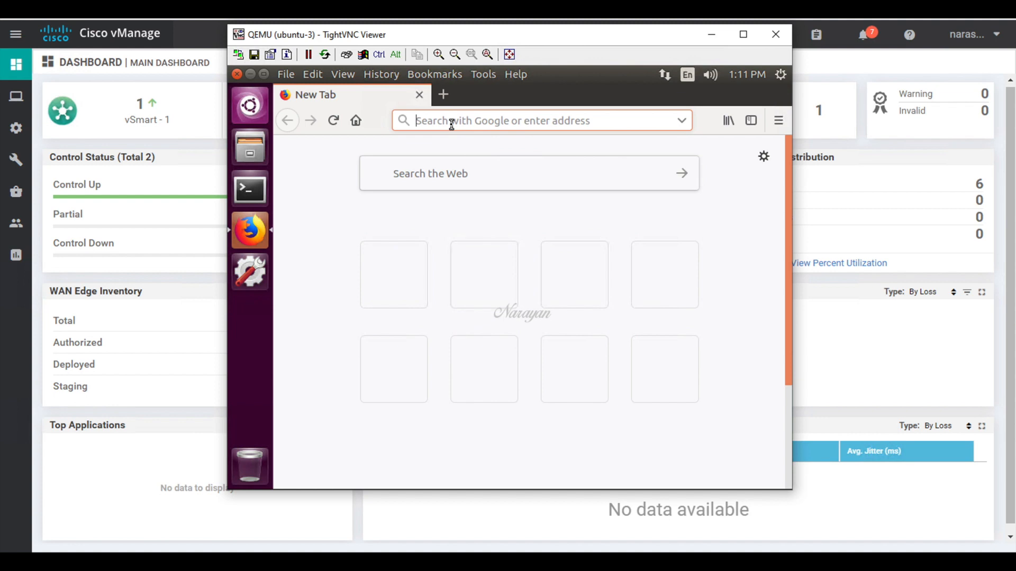
text(goog)
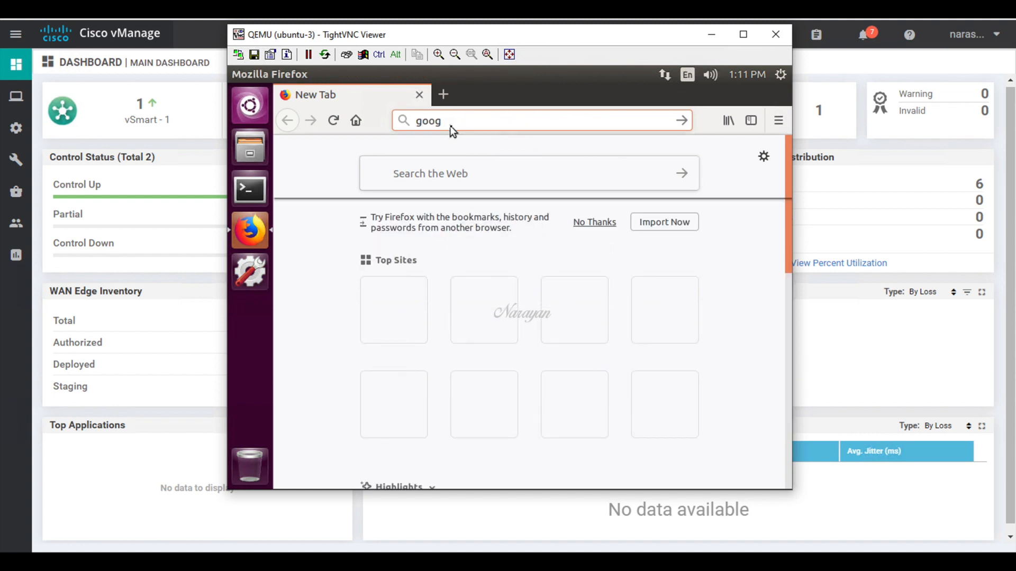
text(le.com)
key(Return)
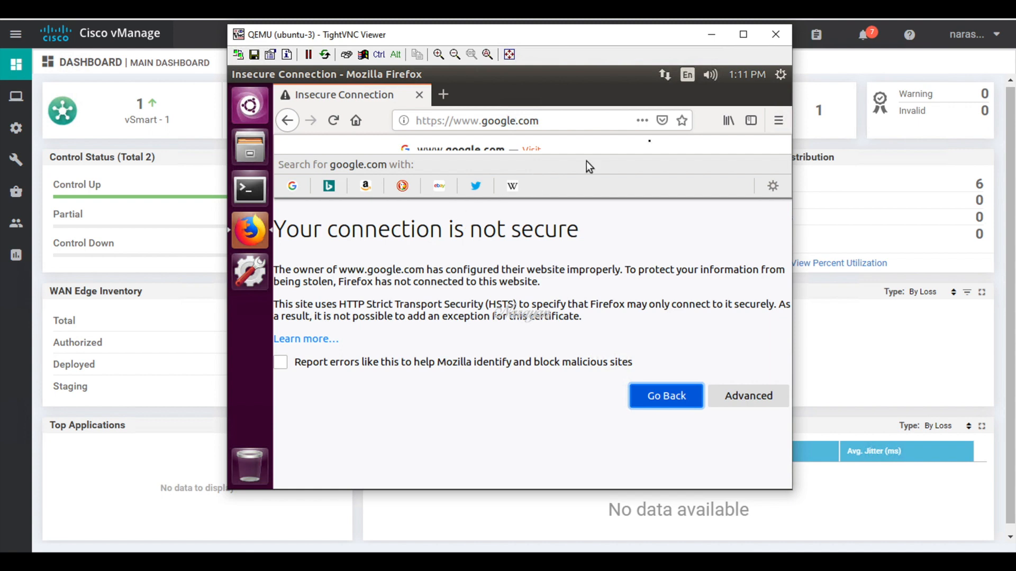
Step: Find the Certificate Manager in Firefox Preferences via a 'certi' search, with page zoom at 67%
click(779, 120)
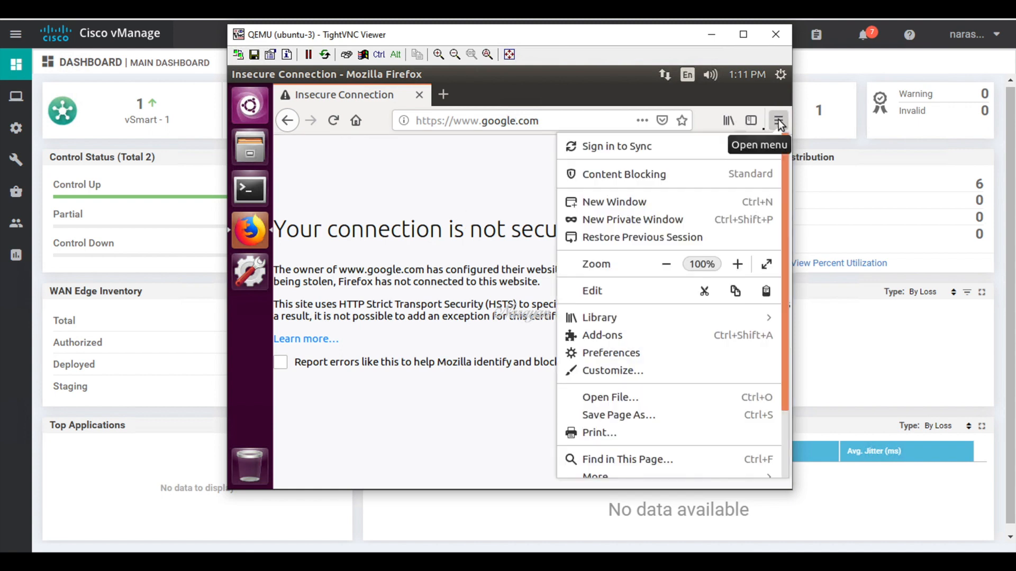
click(626, 357)
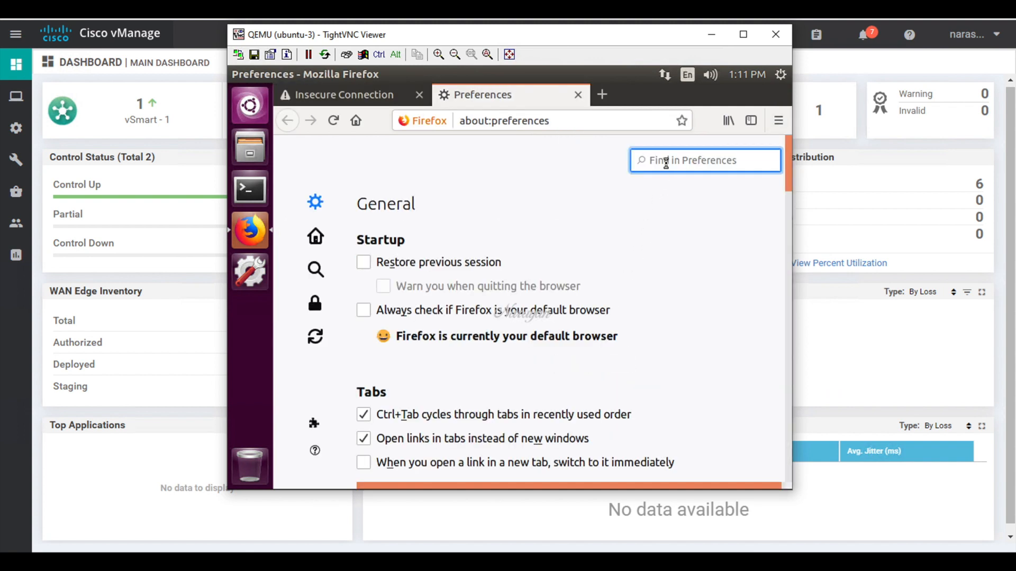
text(certi)
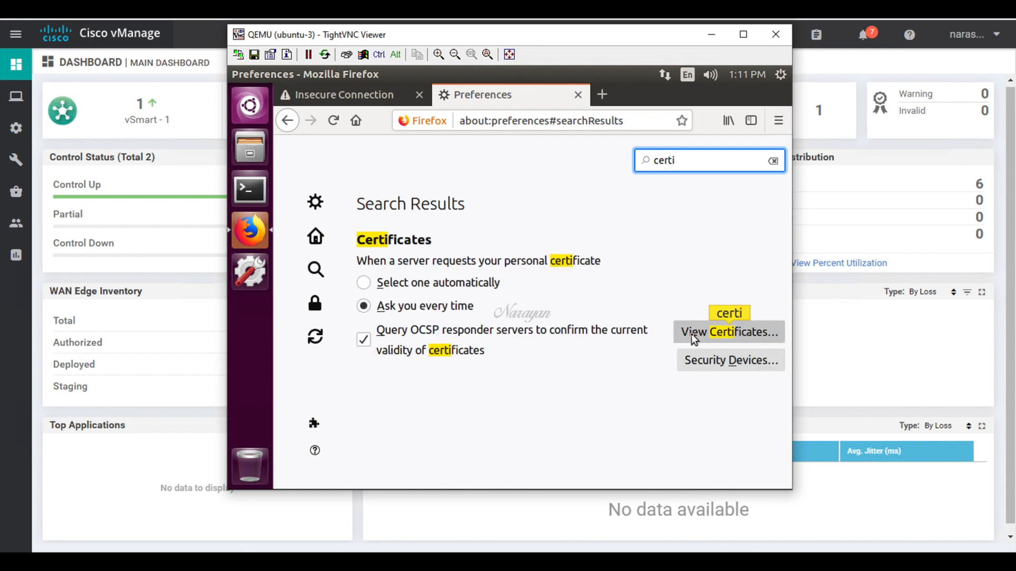
click(691, 333)
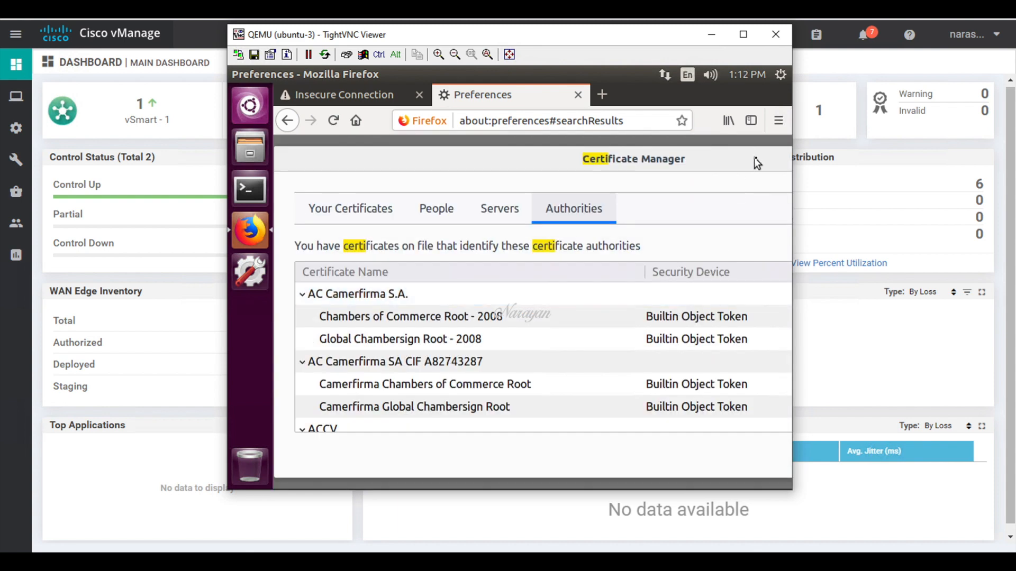
click(777, 123)
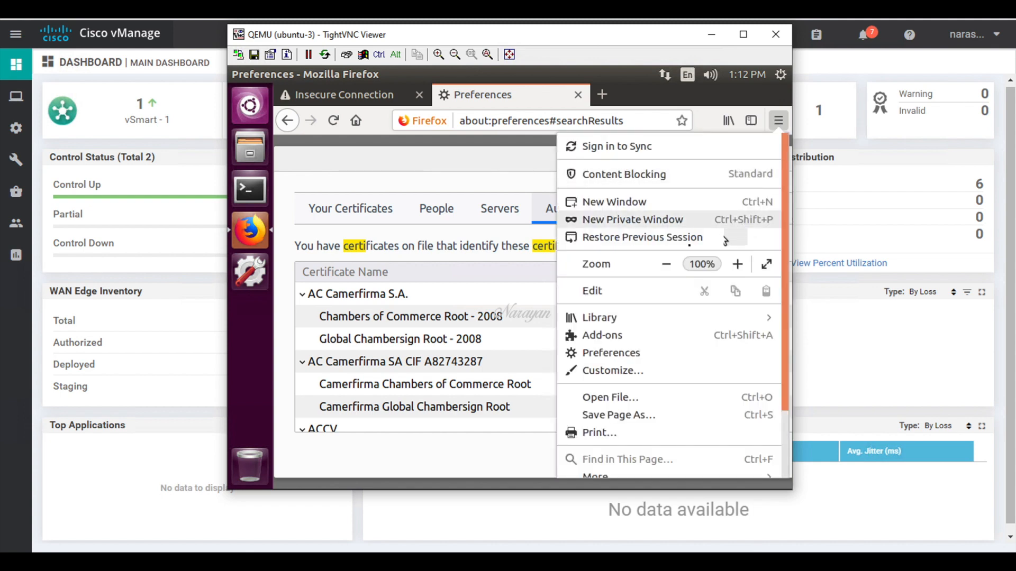
click(666, 264)
click(666, 264)
click(666, 264)
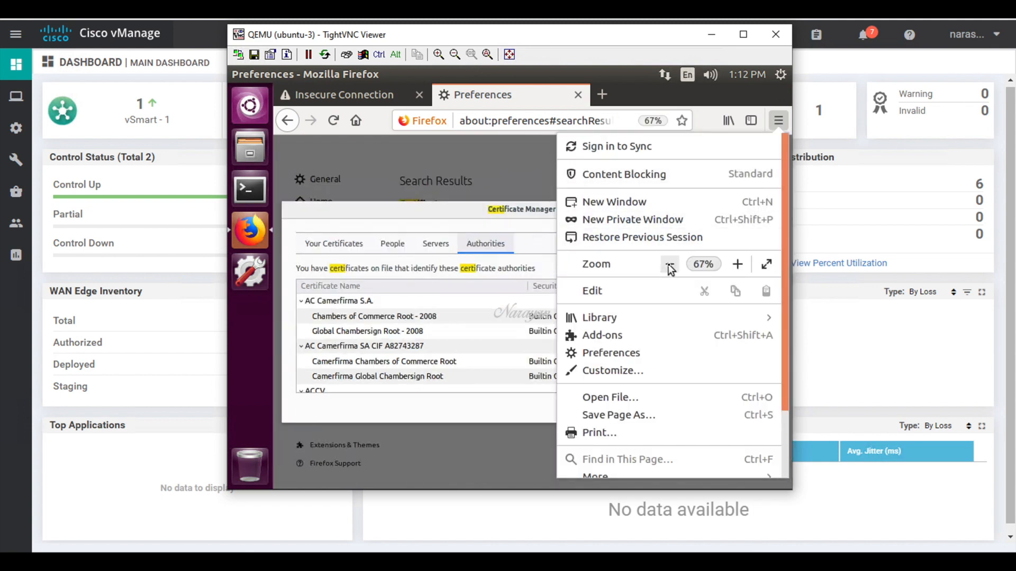
click(514, 299)
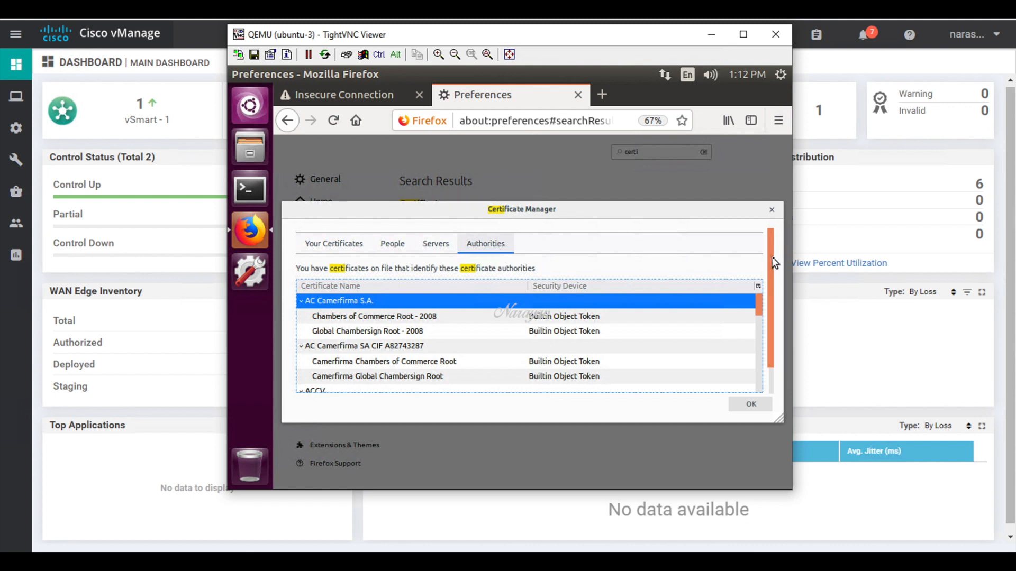
drag(772, 256, 772, 328)
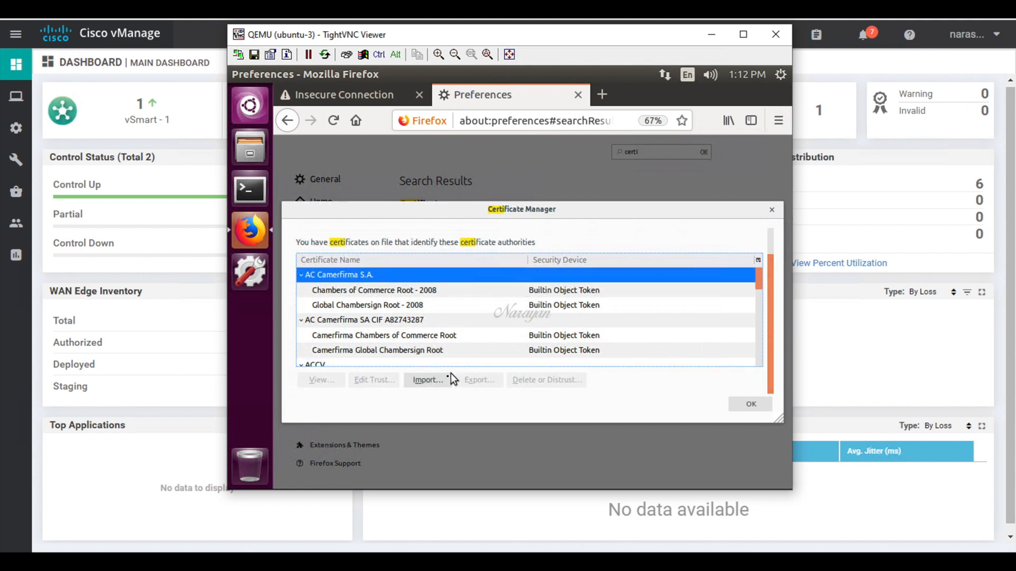
Step: Import SDWAN-CA_vManage.pem from Downloads, trusting it to identify websites and email users
click(434, 379)
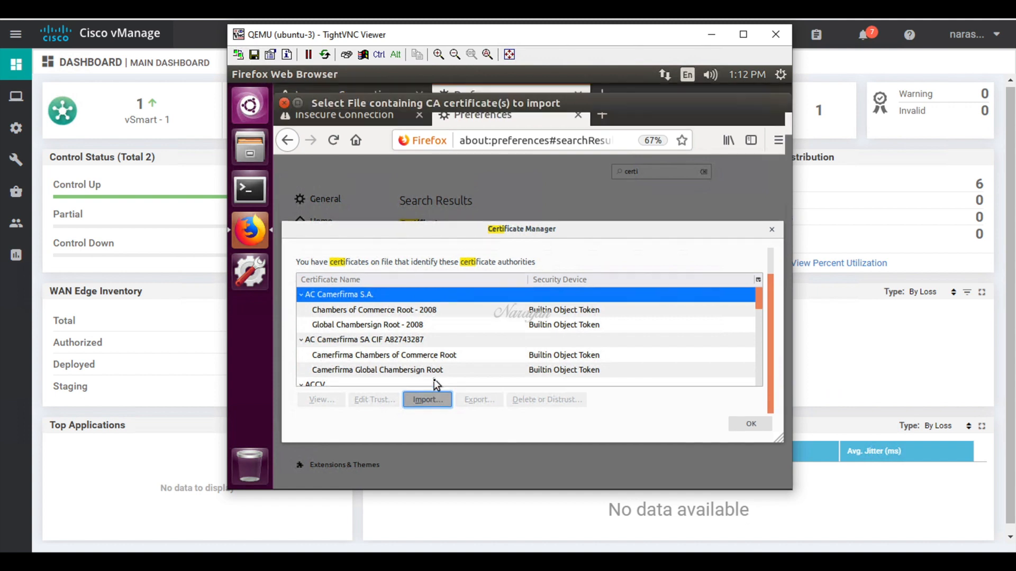
double_click(426, 201)
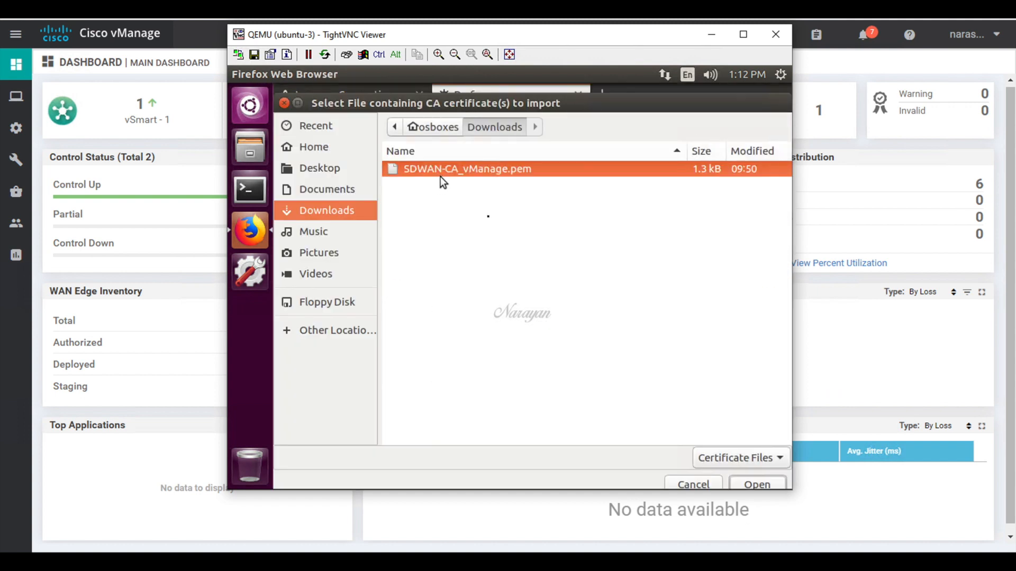
click(749, 484)
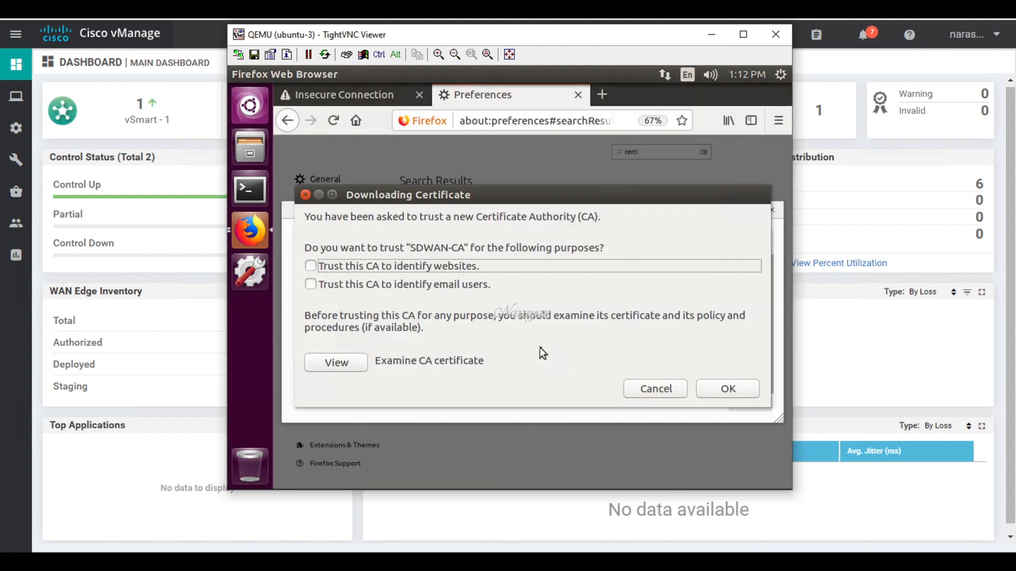
click(314, 266)
click(311, 285)
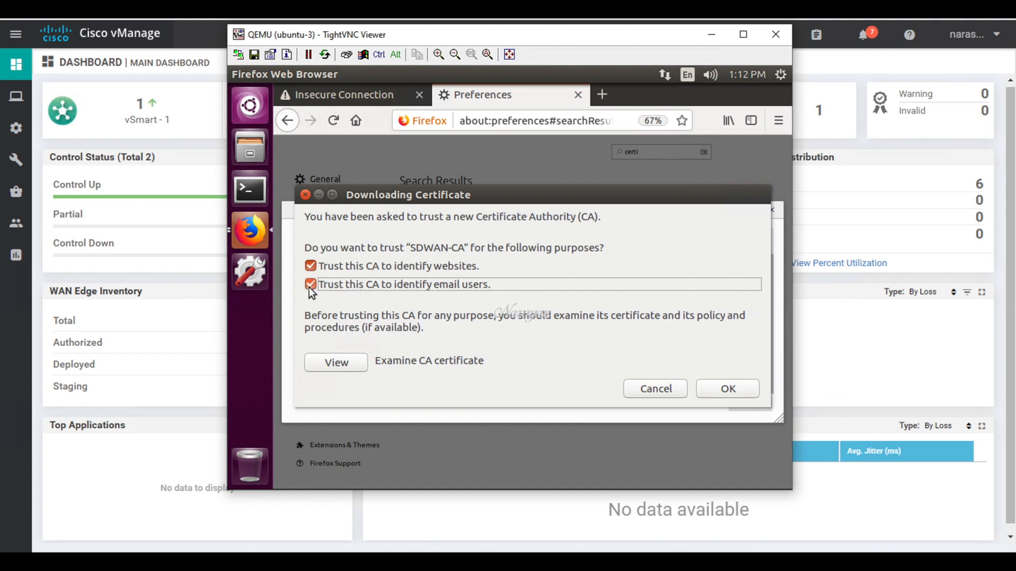
click(333, 361)
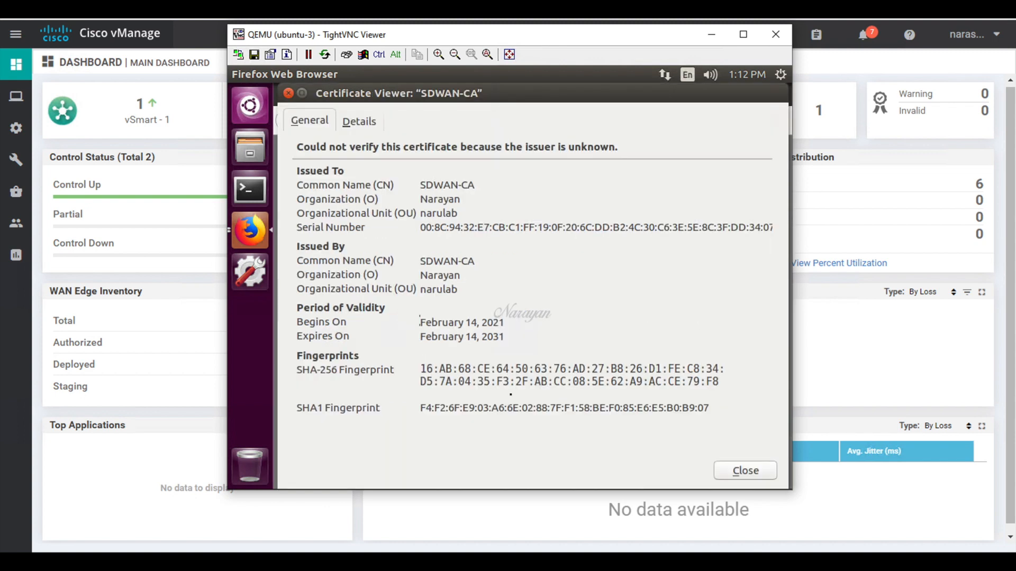
click(733, 469)
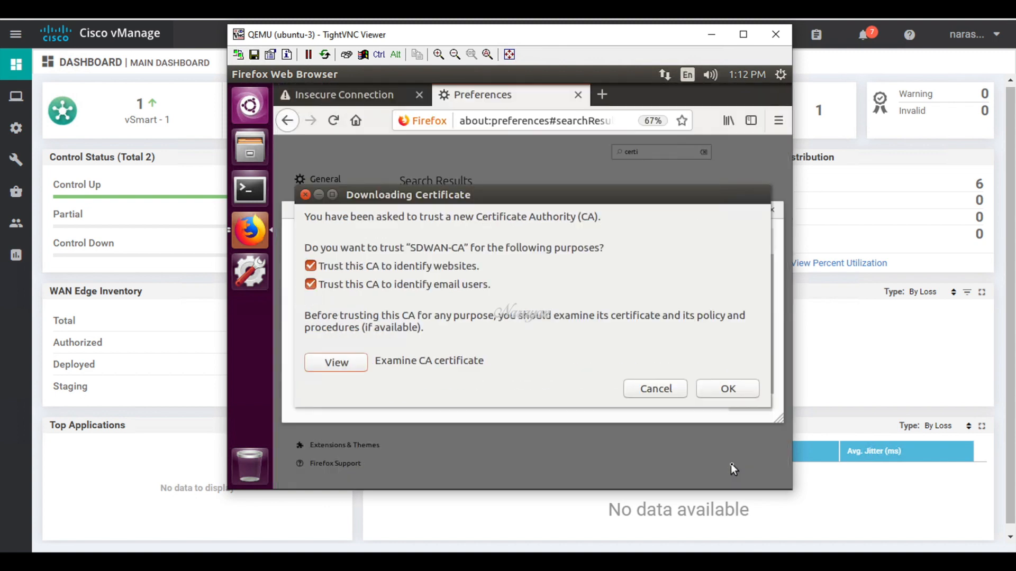
click(713, 391)
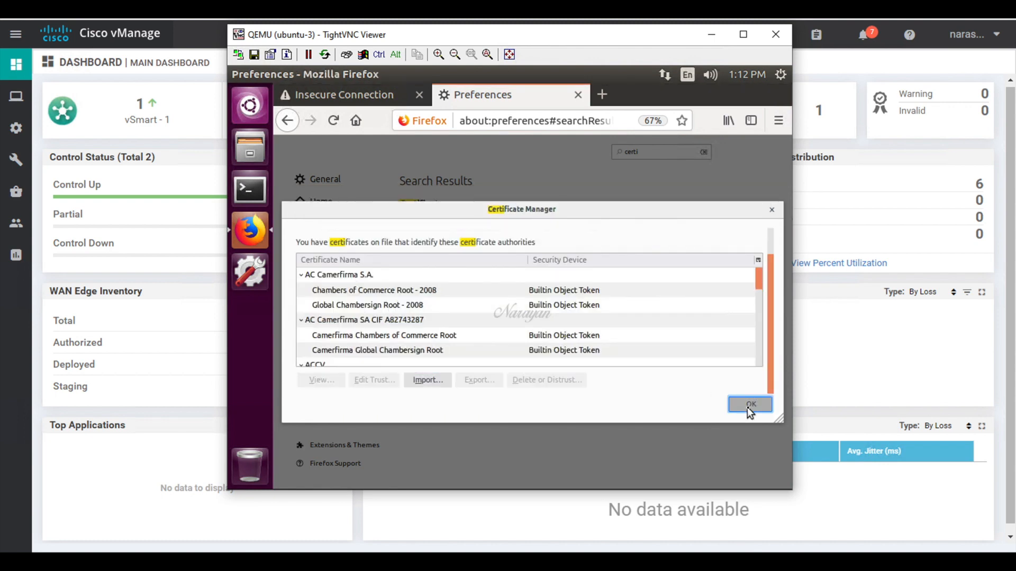
click(749, 405)
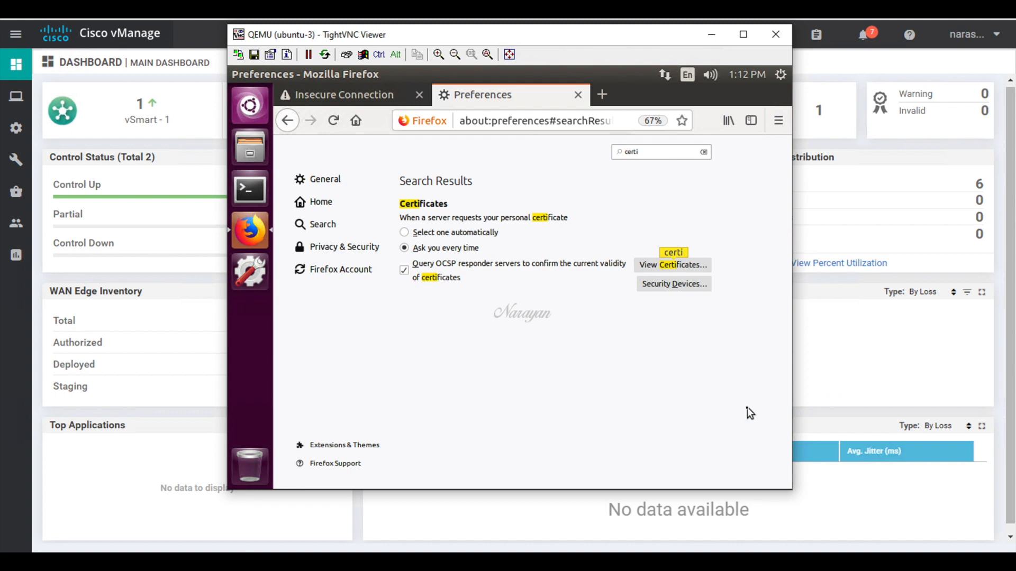
Step: Close Firefox, reopen it as a new private window, and load gogle.com
click(581, 98)
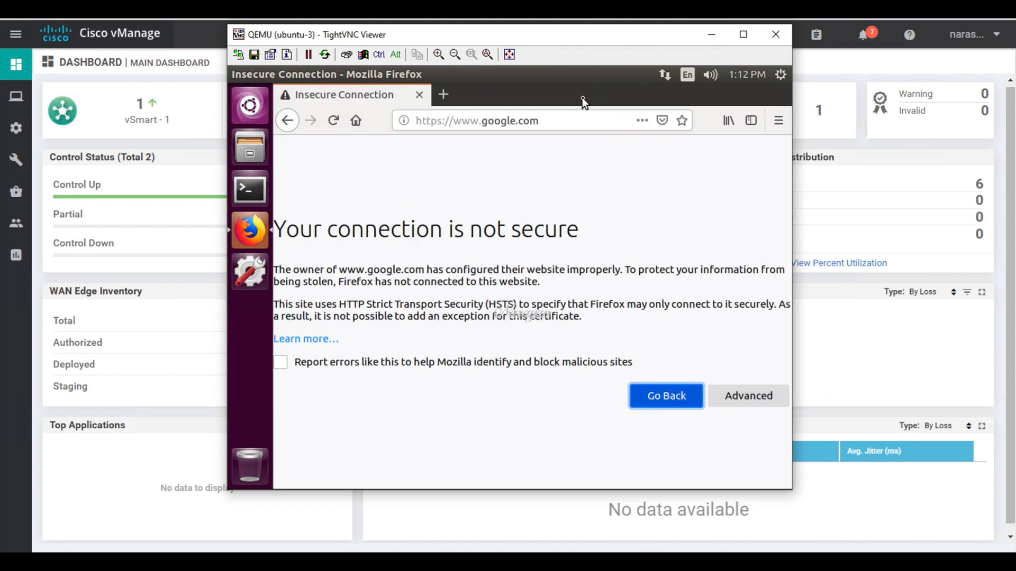
click(420, 95)
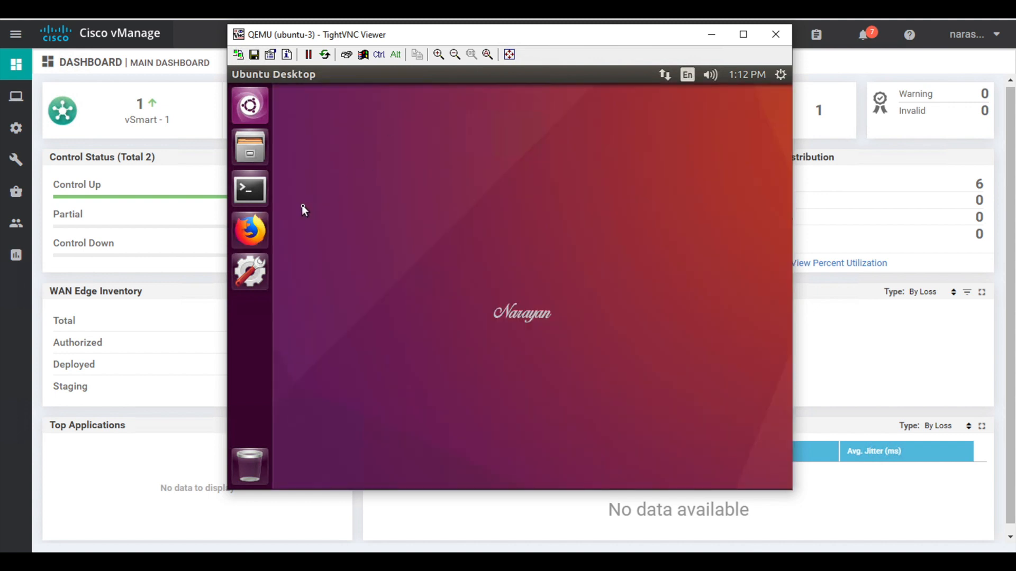
right_click(260, 232)
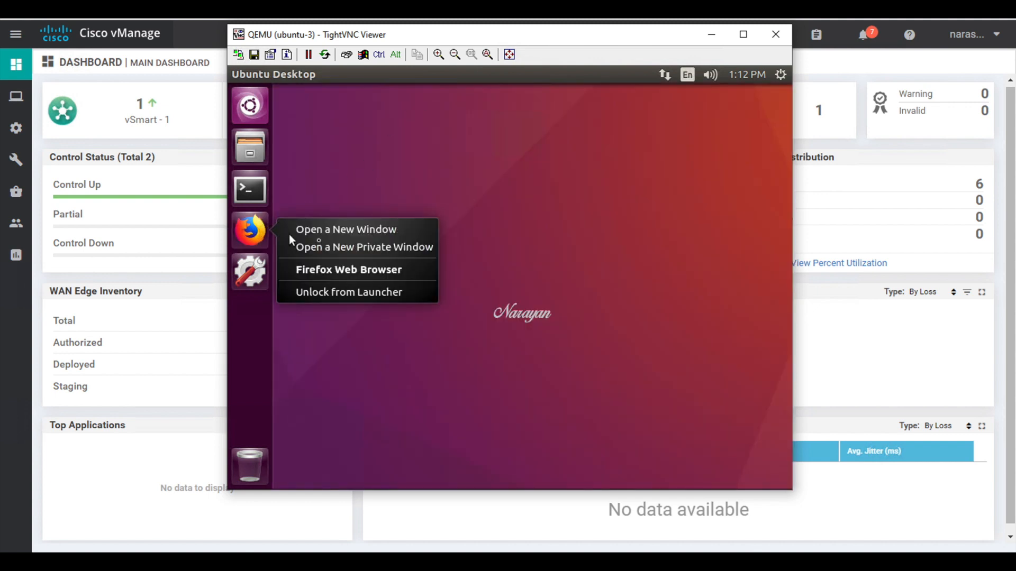
click(339, 250)
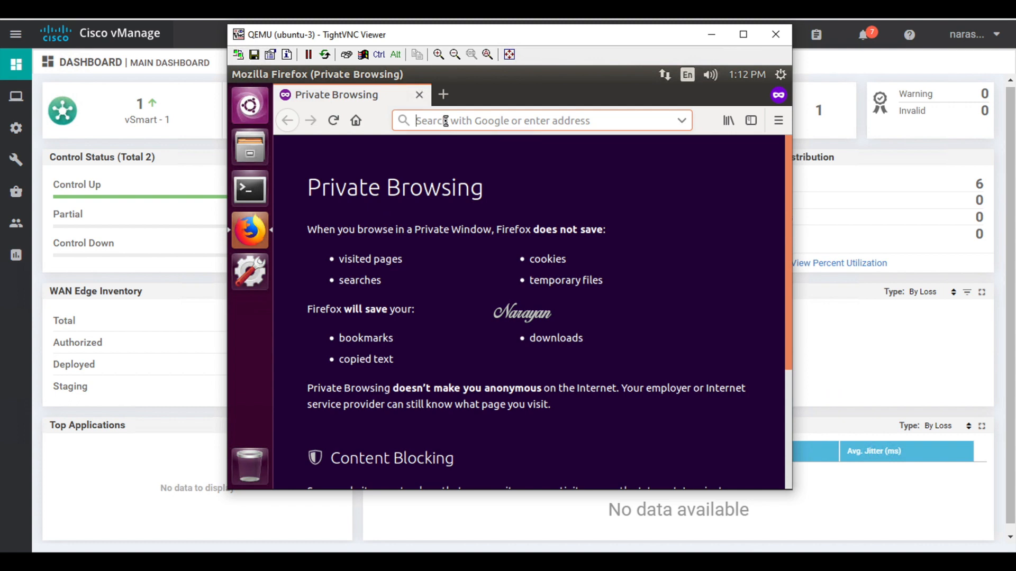
text(gogle.com)
key(Return)
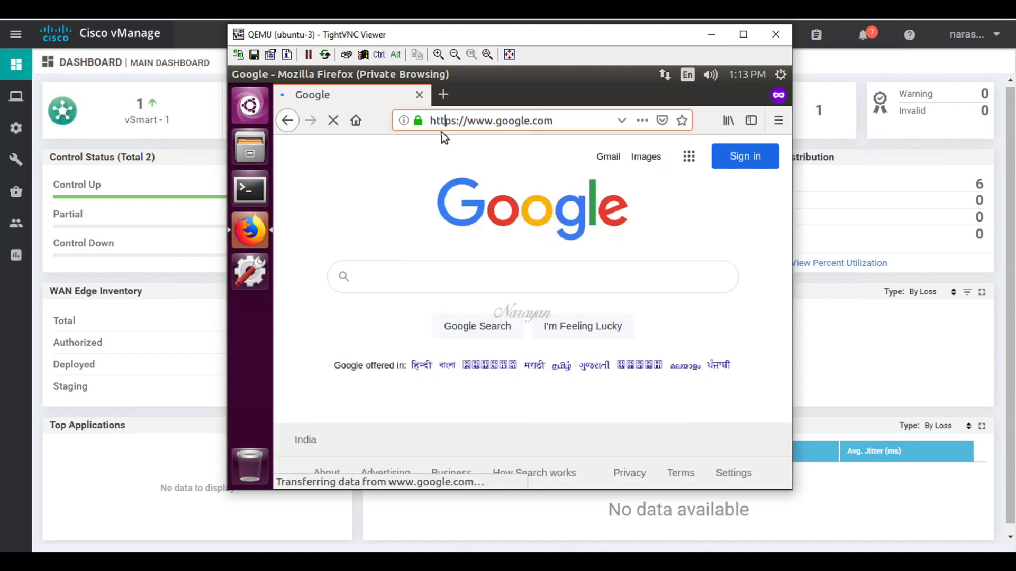
click(420, 123)
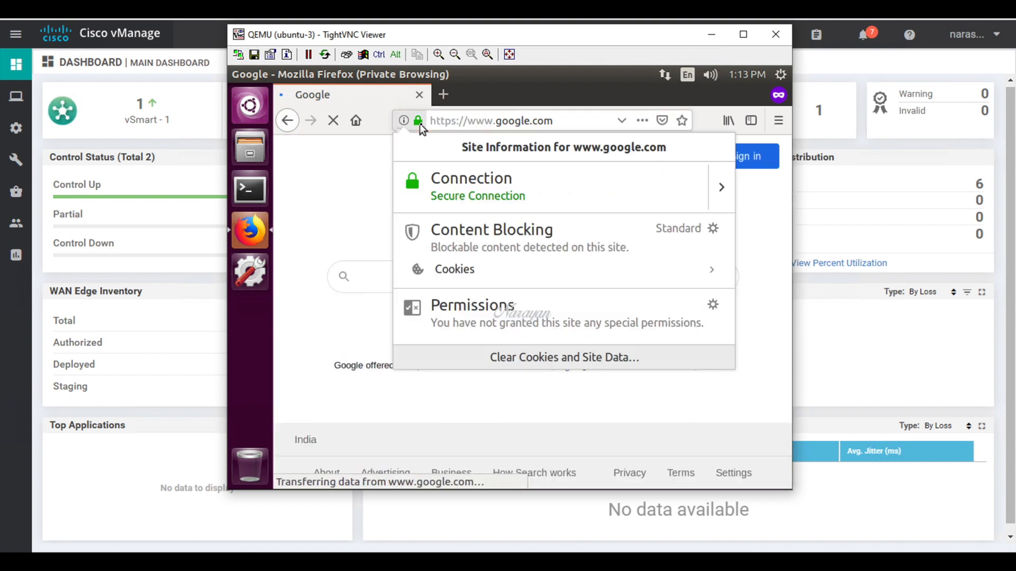
click(722, 191)
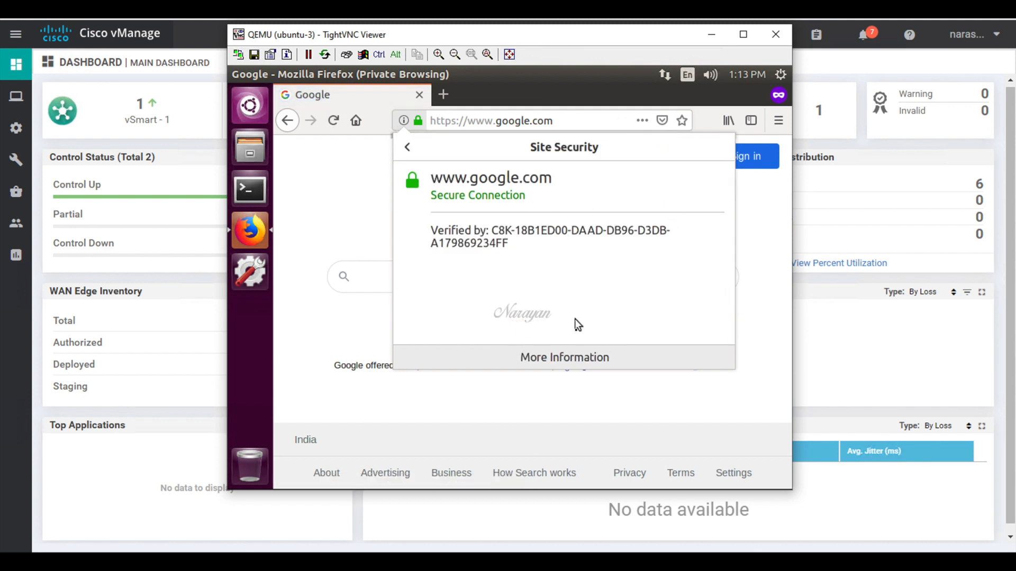
click(579, 357)
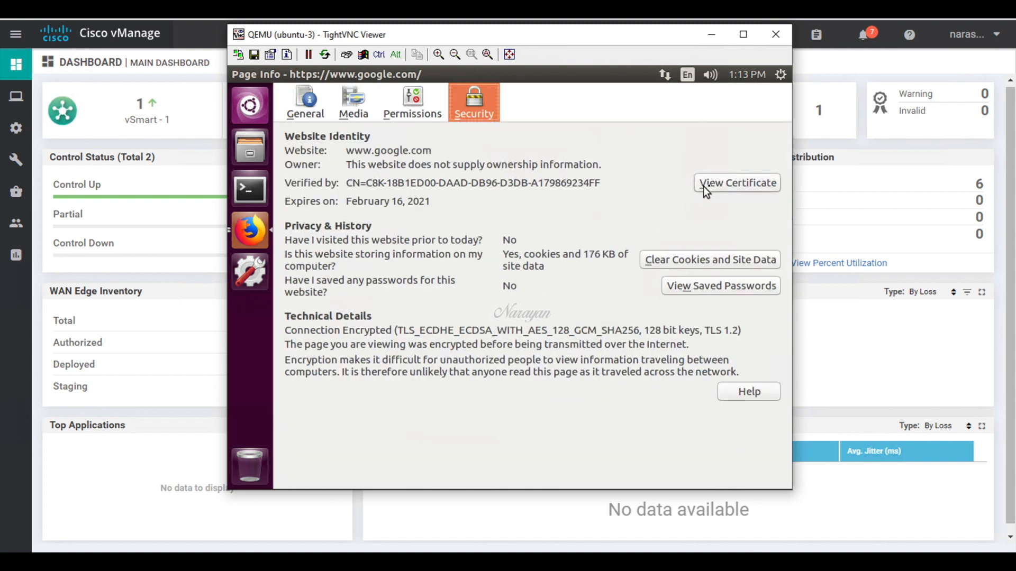
click(709, 186)
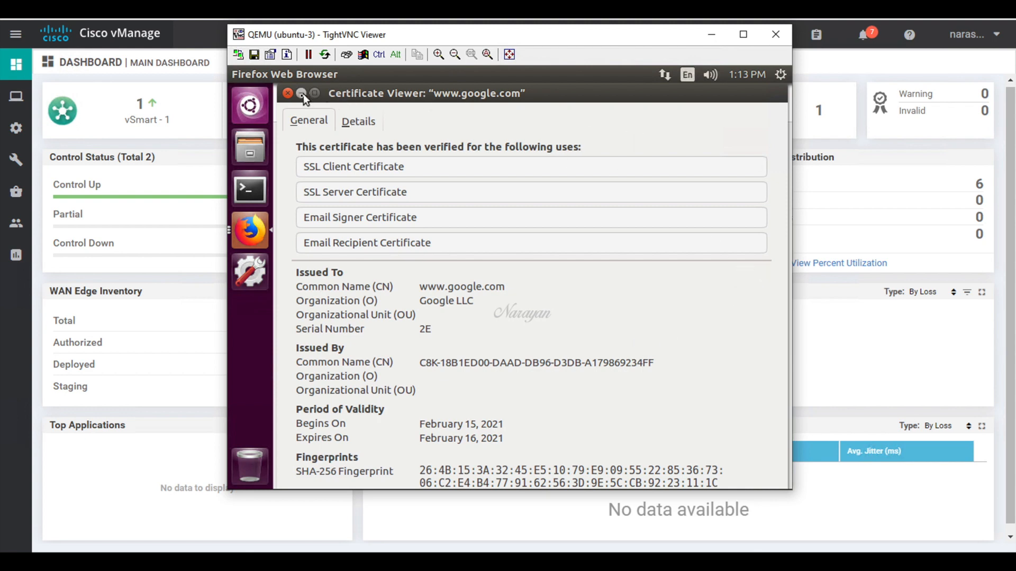
click(356, 120)
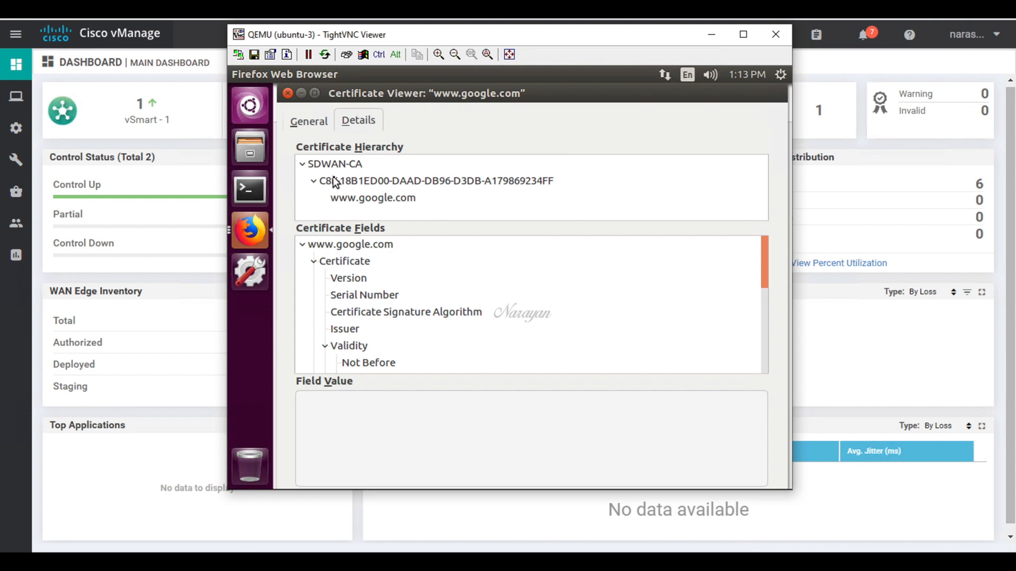
click(288, 94)
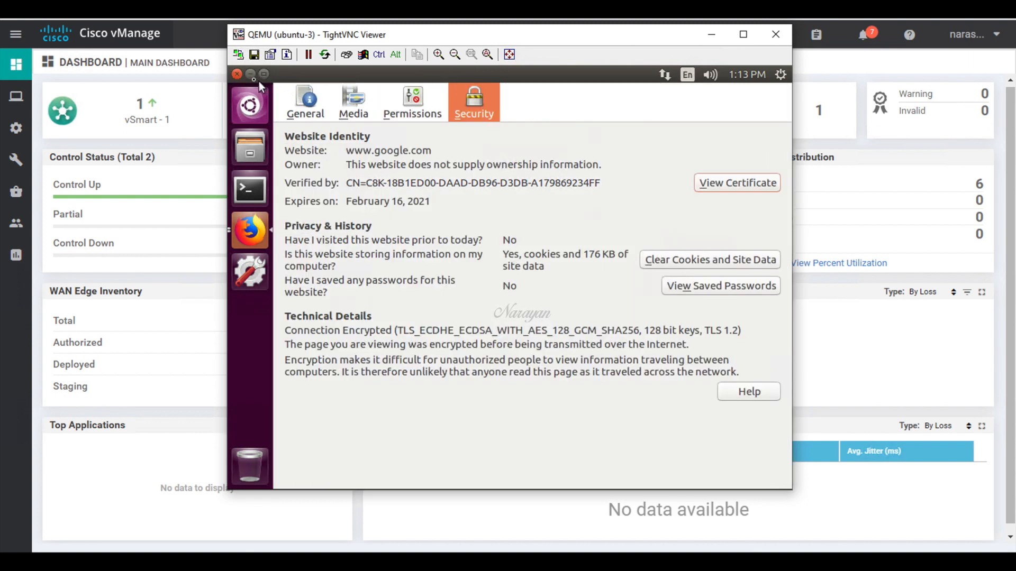
click(241, 75)
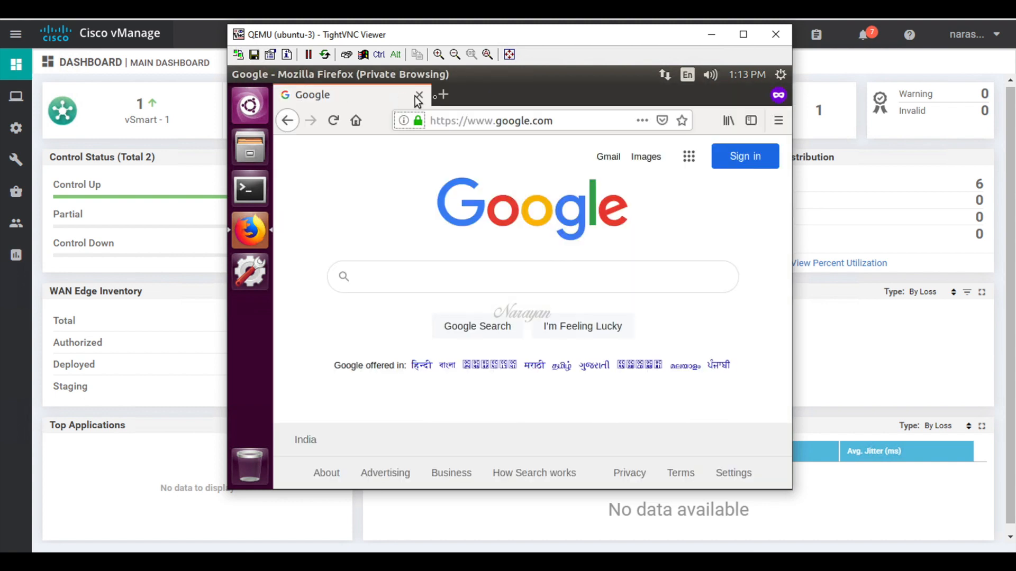
Step: Load yahoo.com in a new private tab and confirm its connection is verified by the C8K router
click(444, 95)
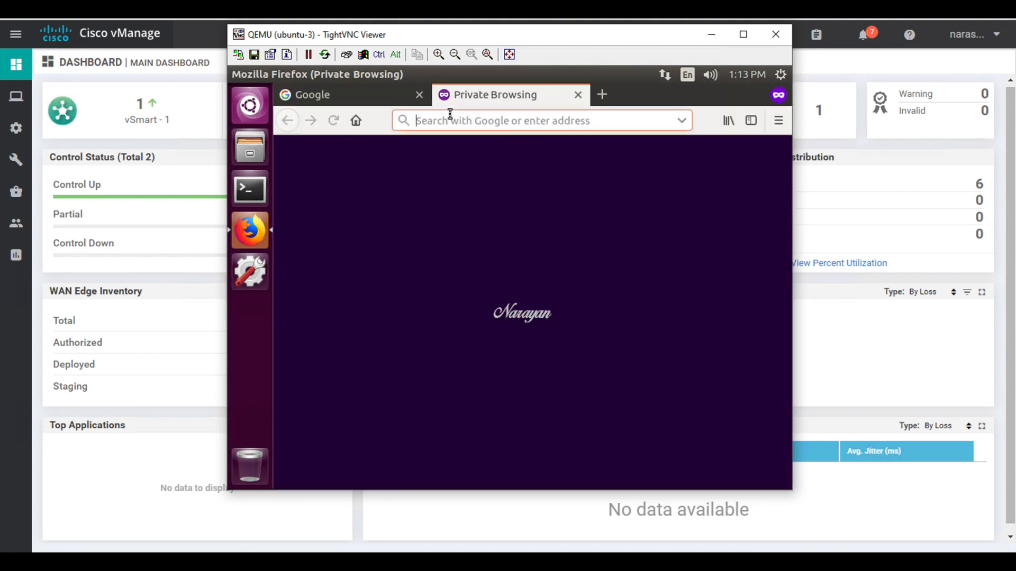
text(yahoo.com)
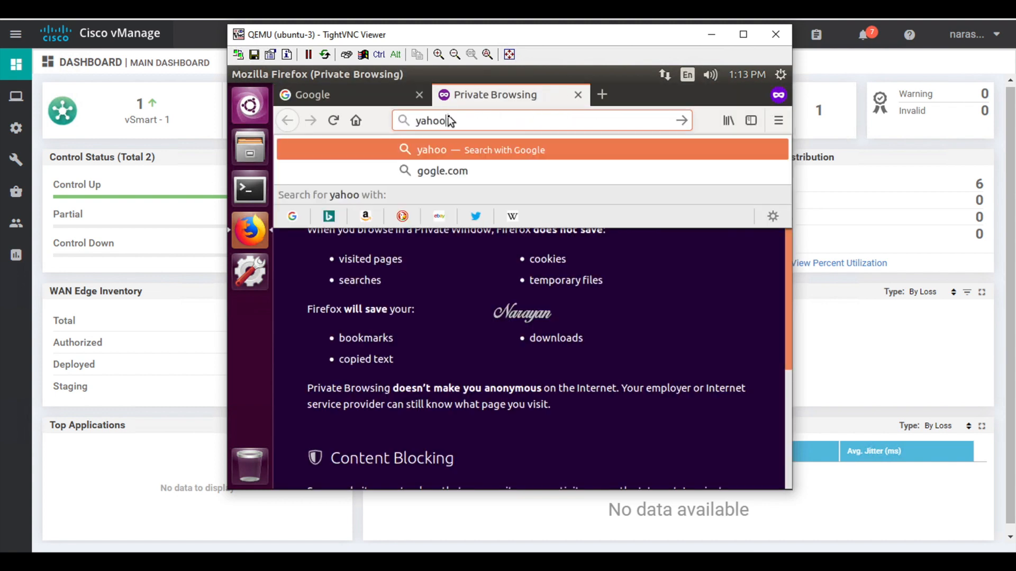
key(Return)
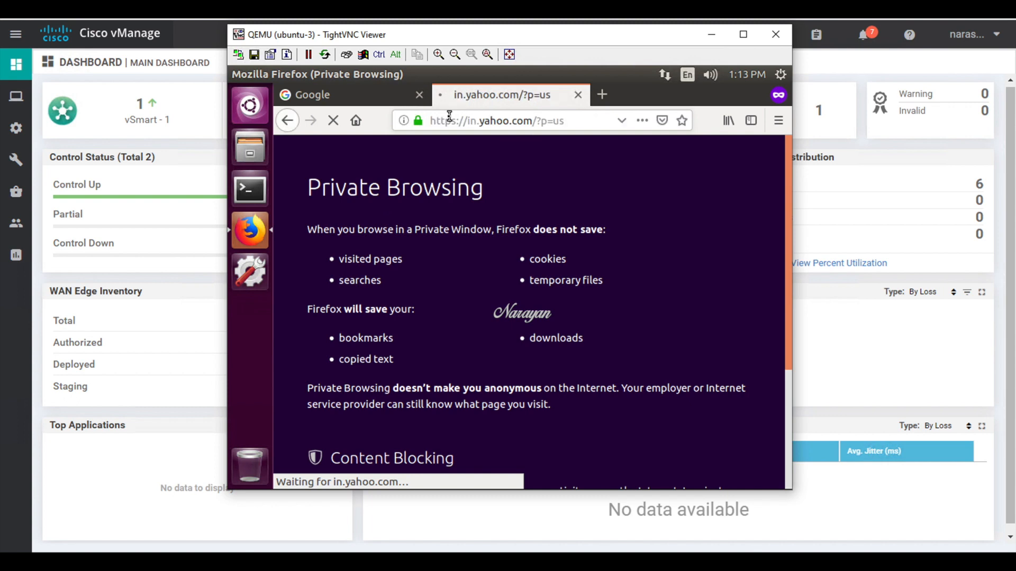
click(419, 122)
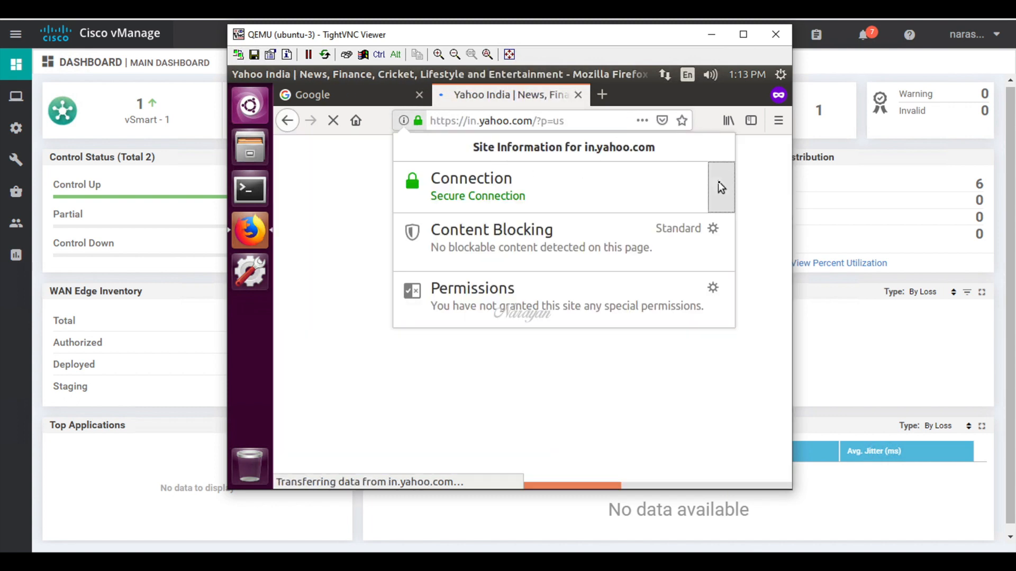
click(717, 185)
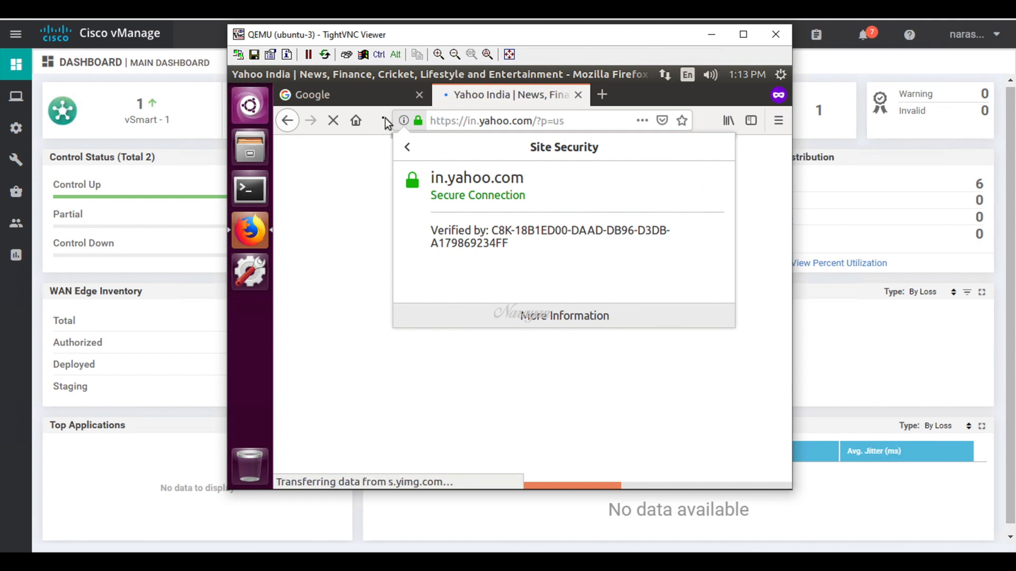
click(335, 122)
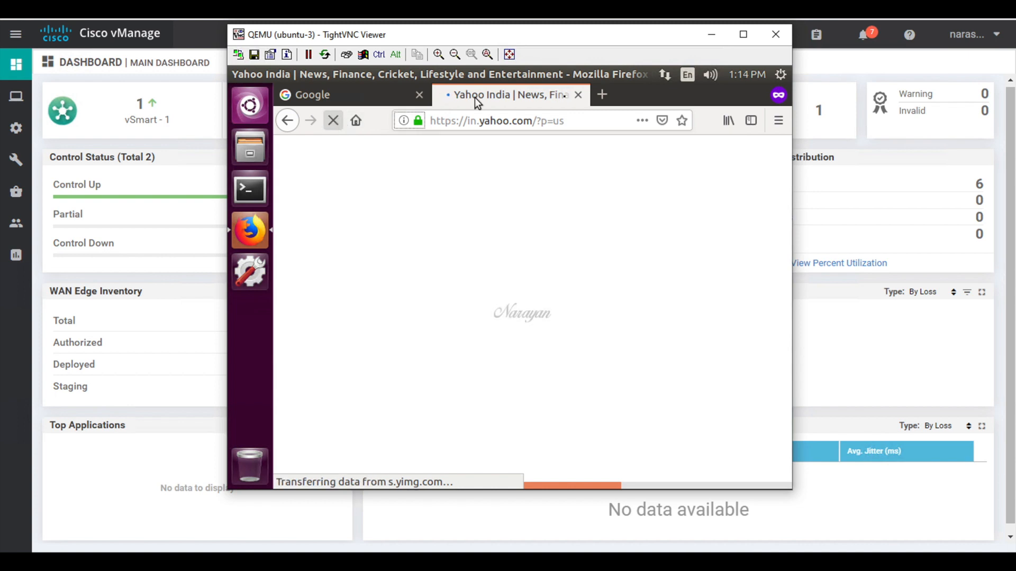
click(602, 94)
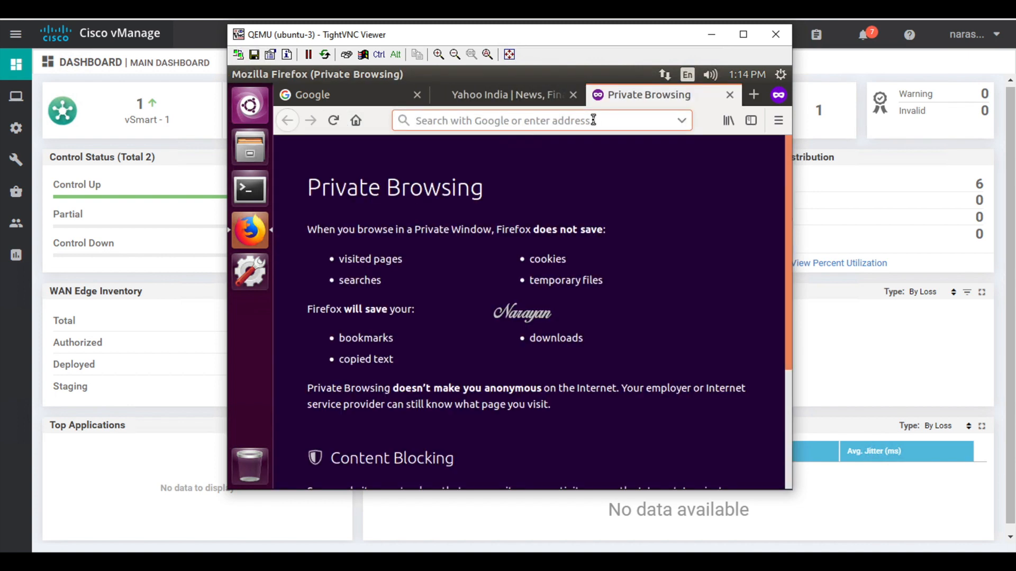
Step: Load hdfcbank.com and inspect its certificate hierarchy, confirming DigiCert is still the issuer
text(hdfcban)
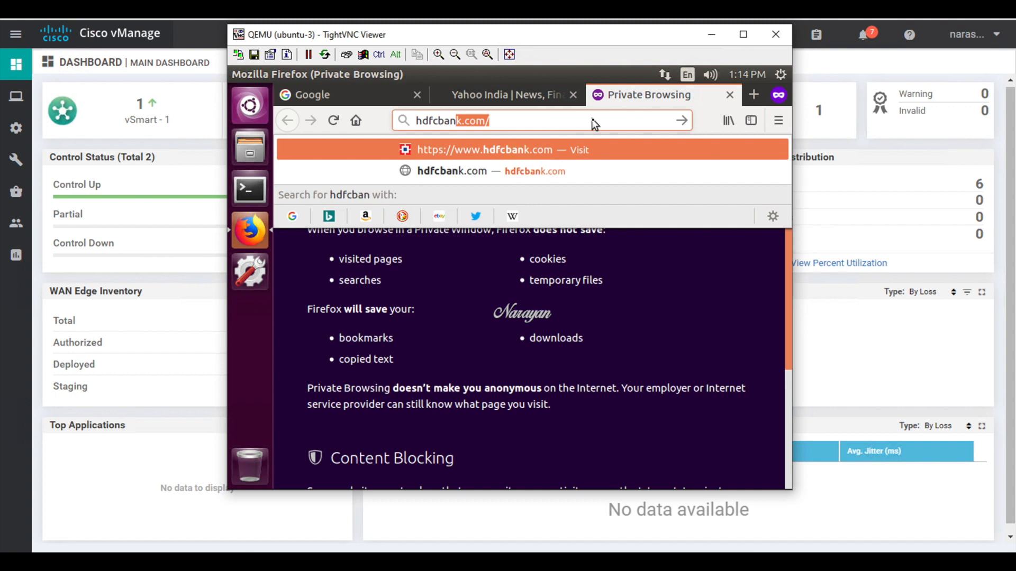
text(k)
key(Return)
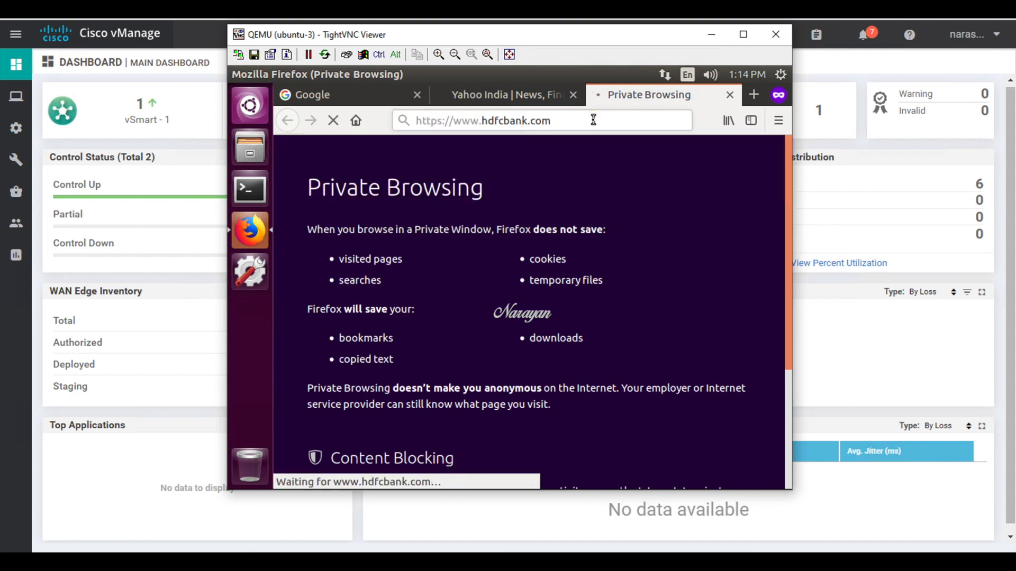
click(420, 123)
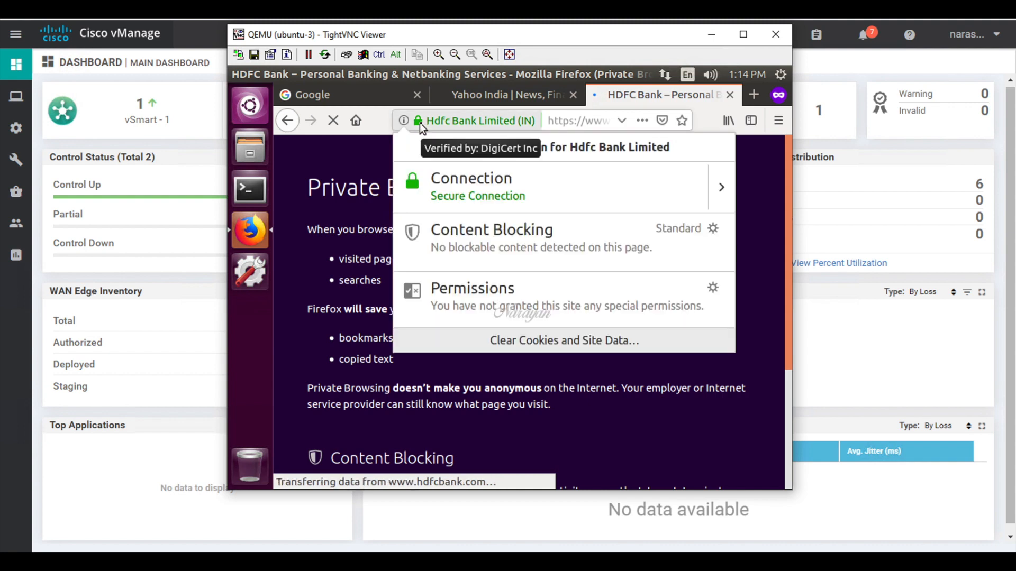
click(721, 191)
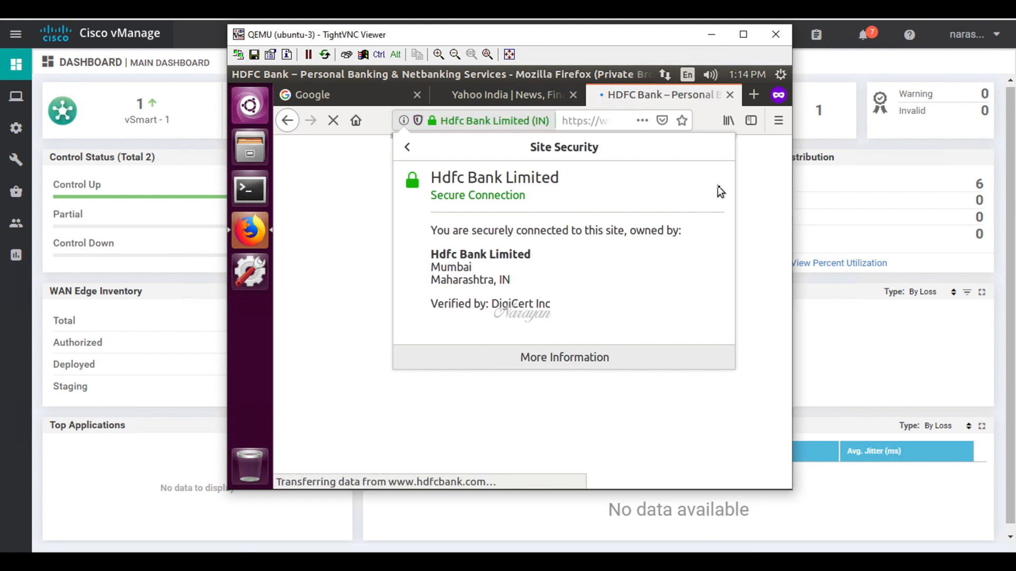
click(587, 361)
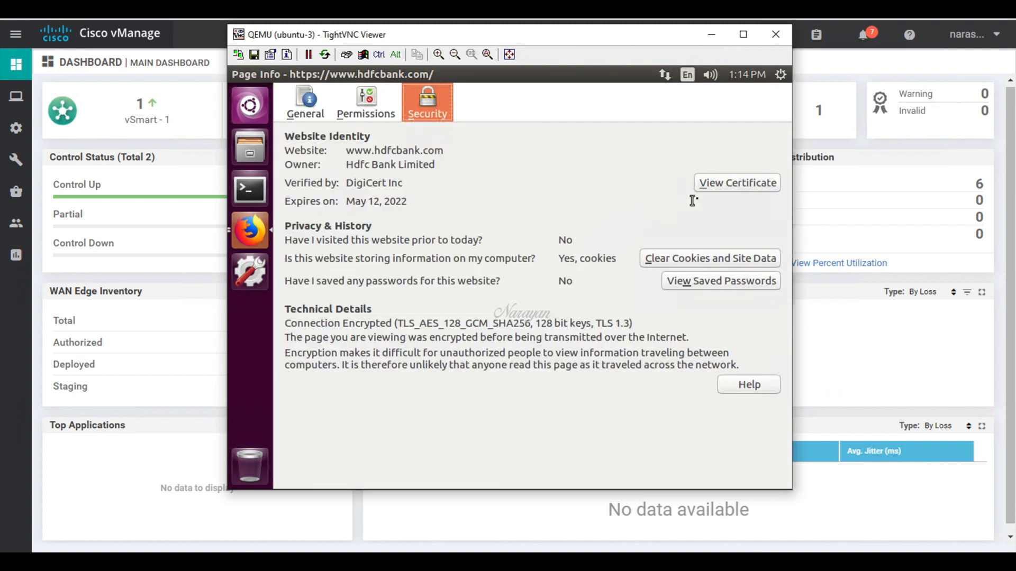
click(714, 186)
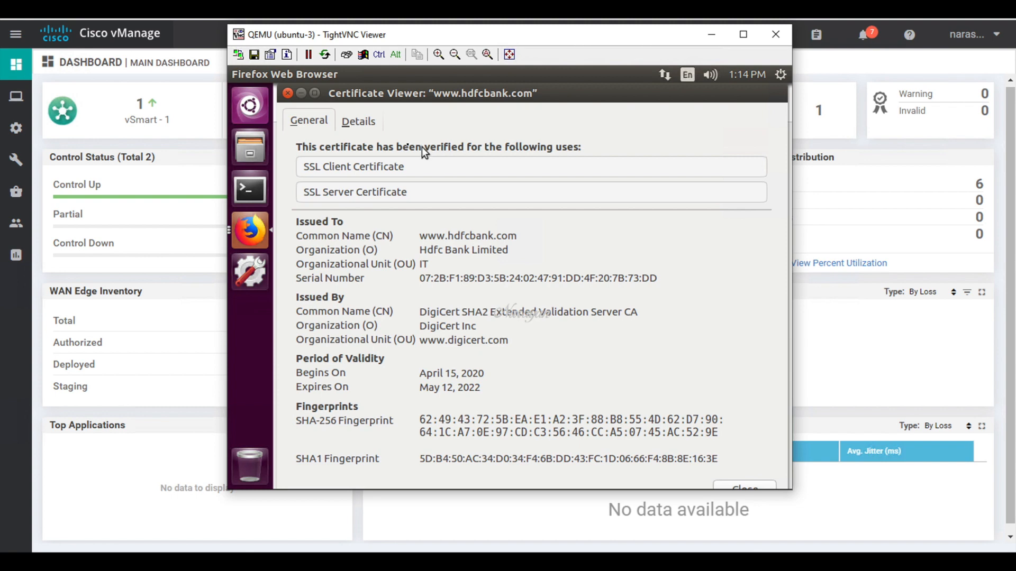
click(360, 121)
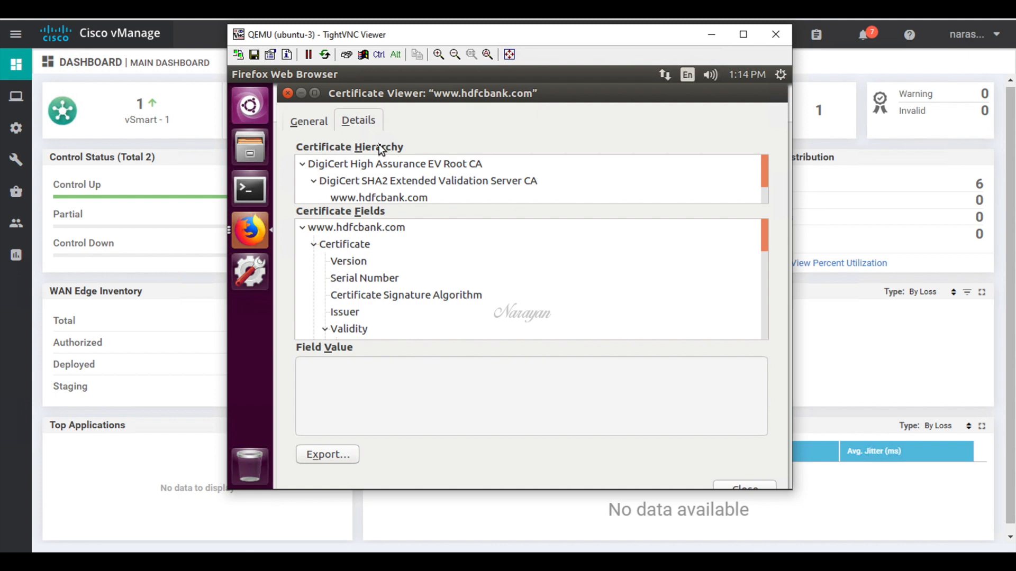
click(289, 95)
click(236, 74)
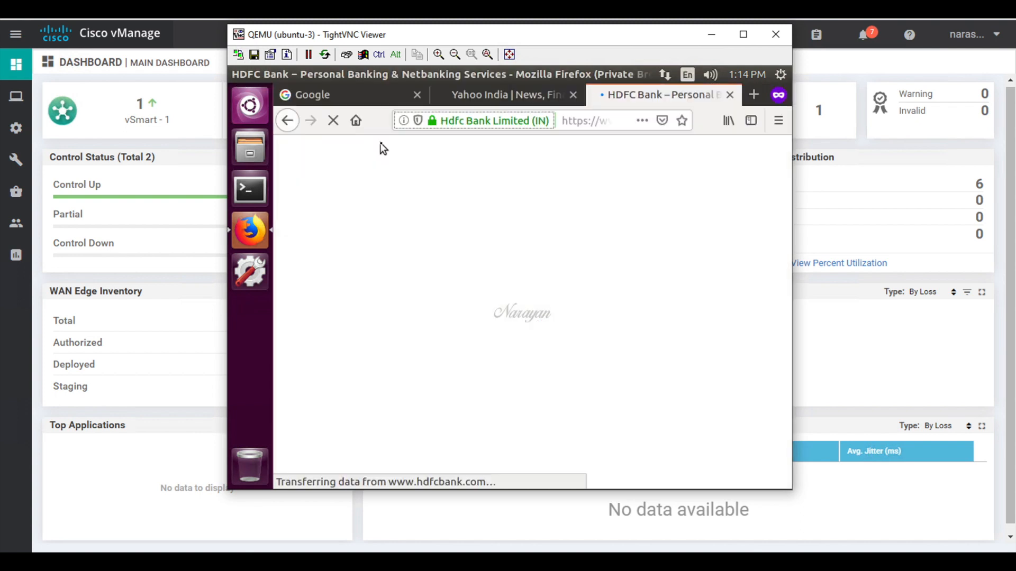